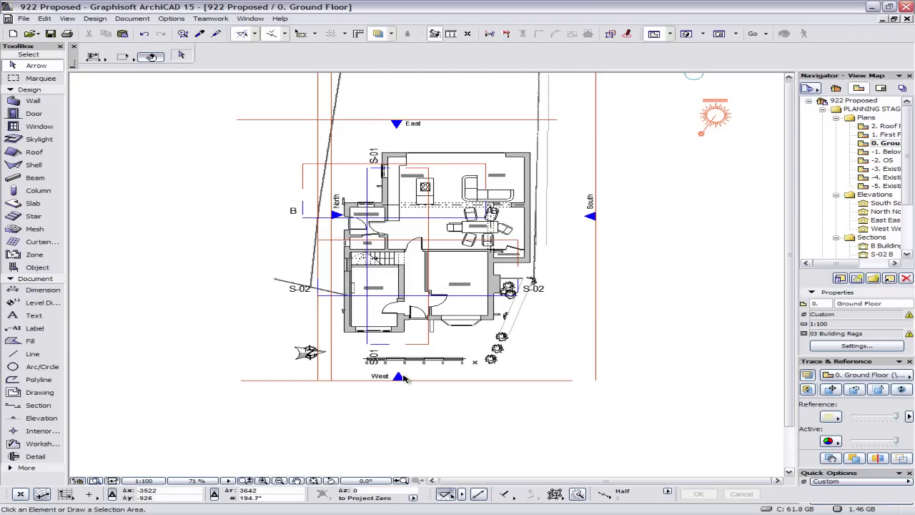
Open the West elevation from its marker and dismiss the Library Loading Report.
left_click(403, 378)
right_click(447, 398)
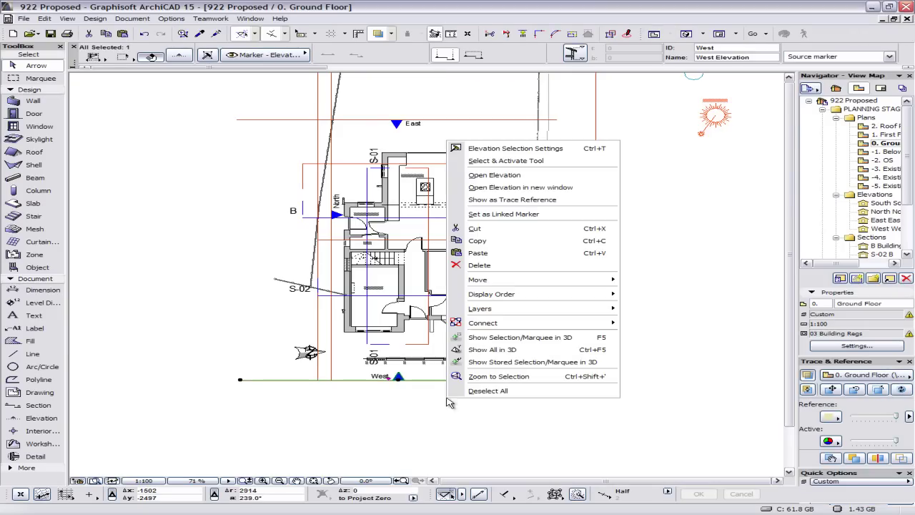
left_click(495, 175)
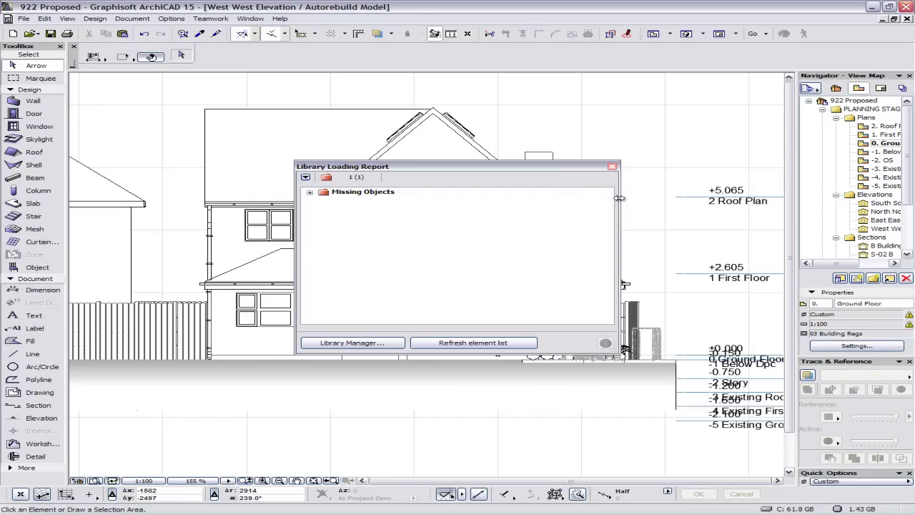
left_click(612, 166)
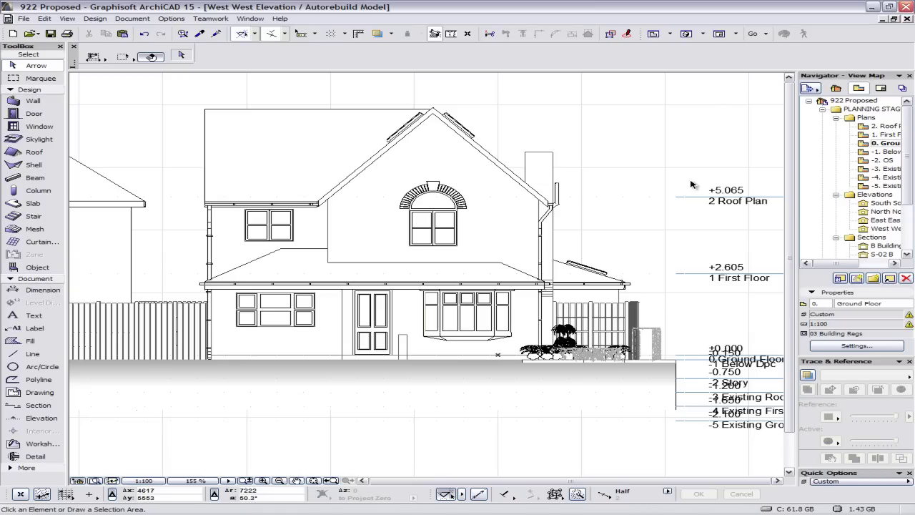
Look over the plain black-and-white elevation, then return to the 0. Ground Floor plan.
scroll(652, 173, "down", 1)
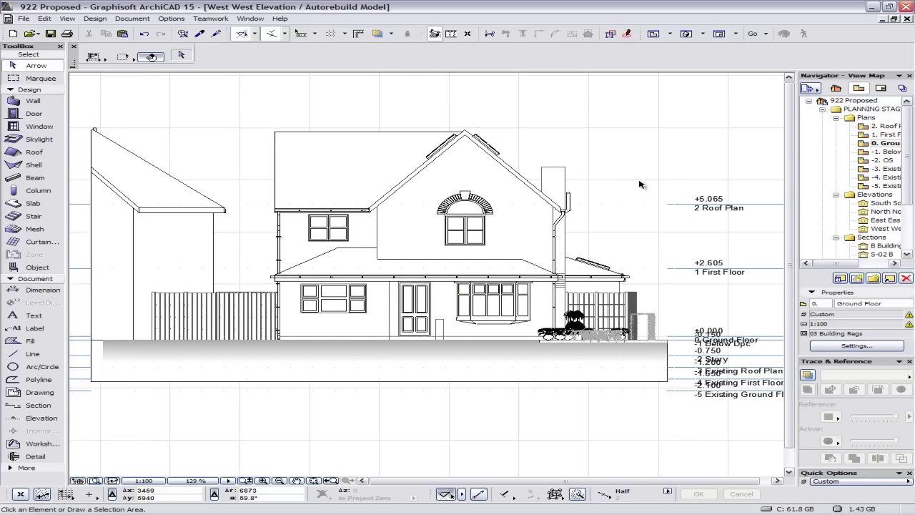
scroll(636, 183, "up", 1)
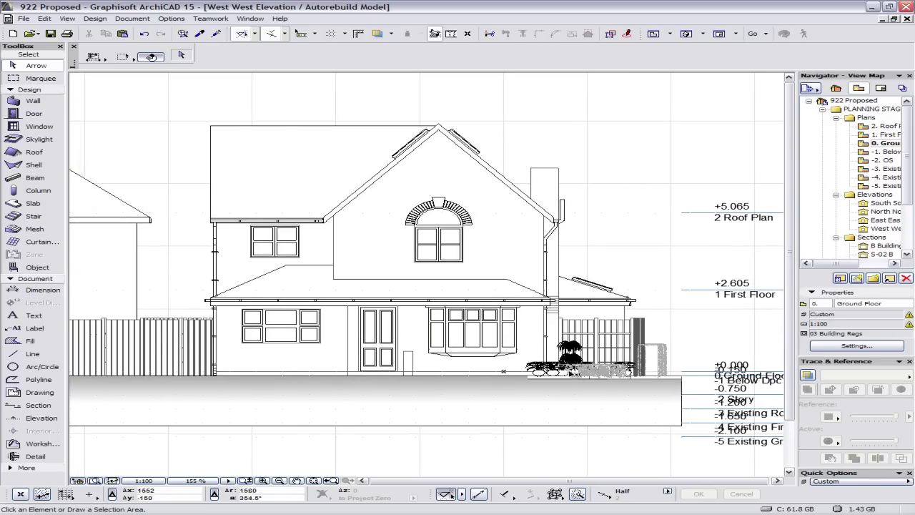
double_click(886, 144)
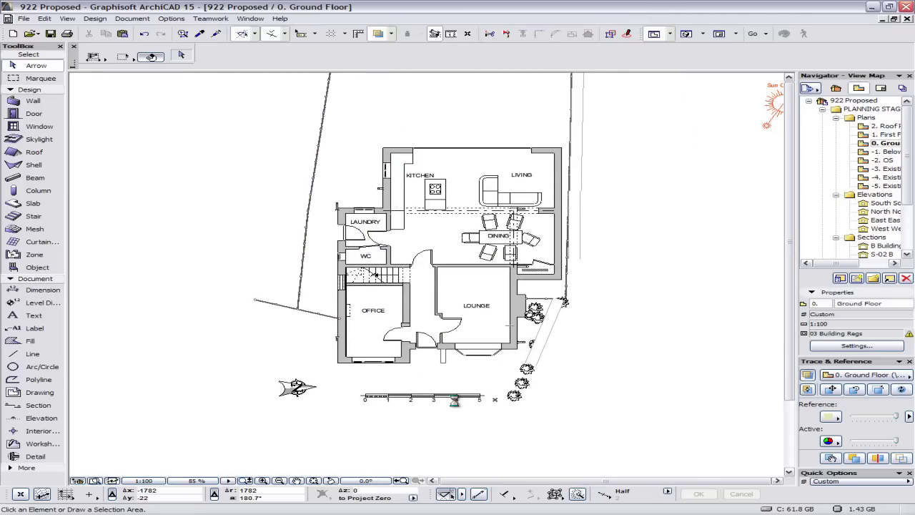
Show every layer with Select All in Layer Settings (Ctrl+L), then bring up the West marker's options.
key("ctrl+l")
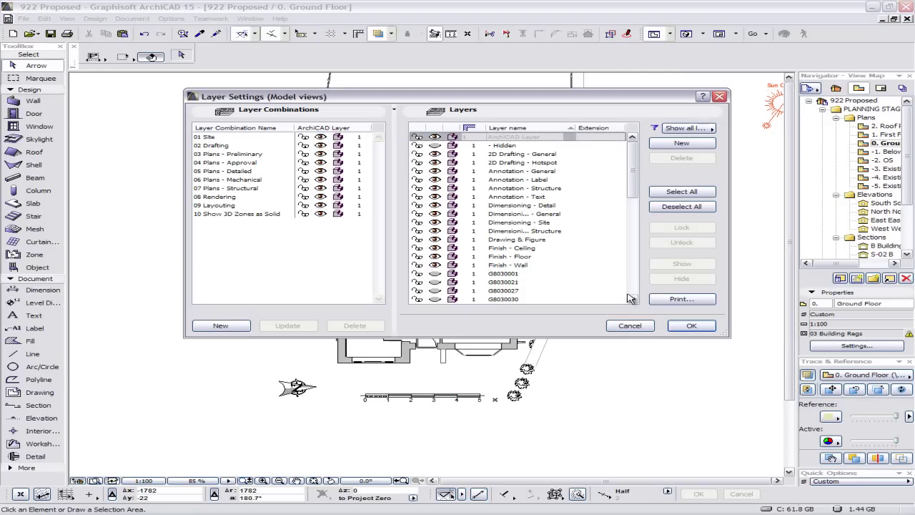
left_click_drag(637, 178, 638, 261)
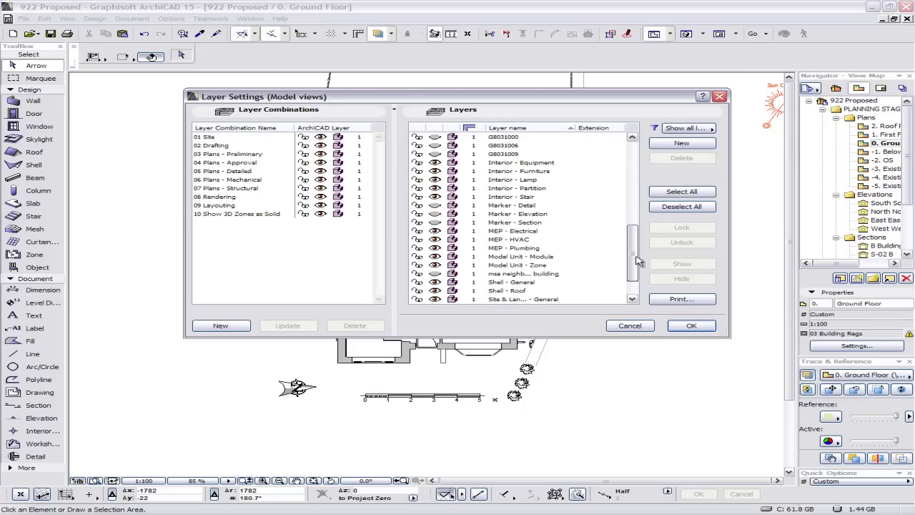
left_click(681, 191)
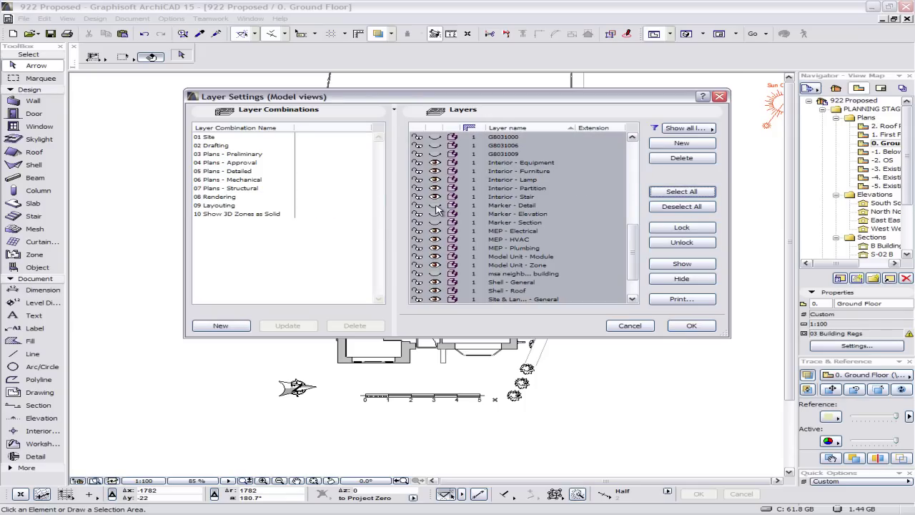
left_click(691, 325)
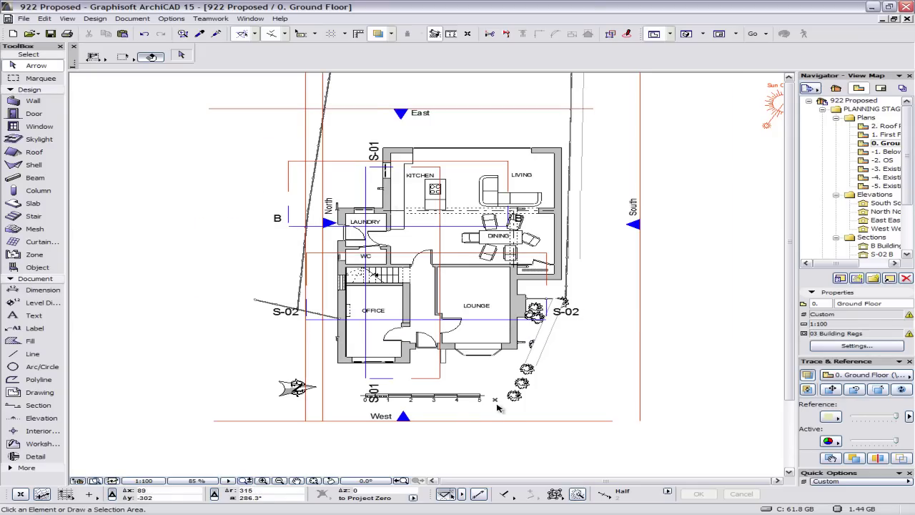
left_click(406, 422)
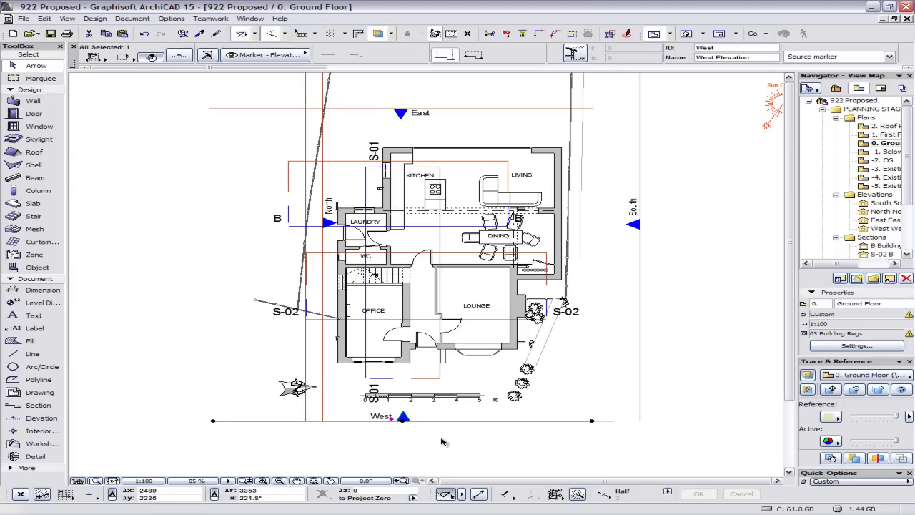
right_click(455, 439)
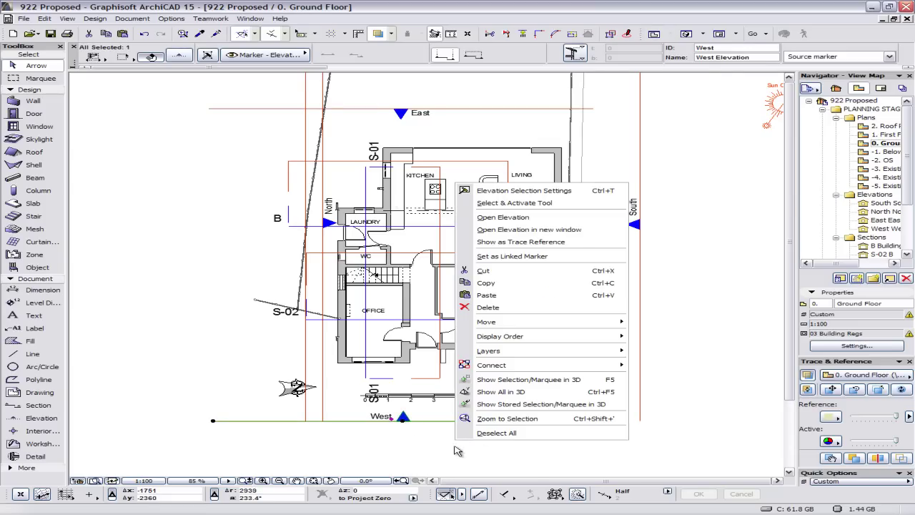
In the West elevation's Model Display settings, enable Transparency, Vectorial 3D Hatching and Sun Shadow.
left_click(499, 195)
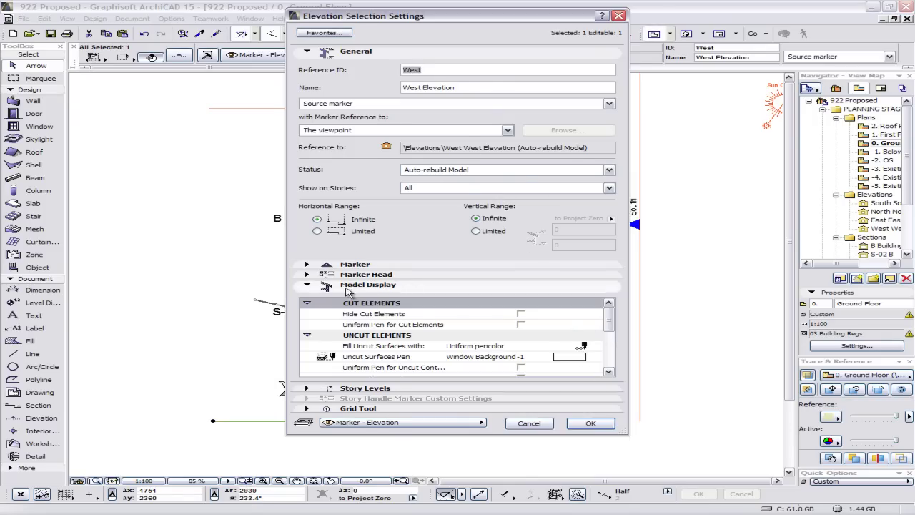
left_click(390, 275)
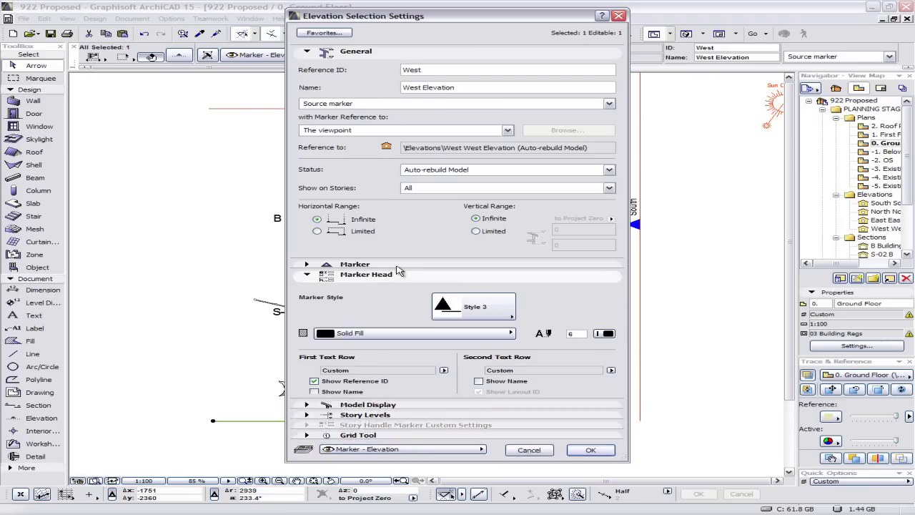
left_click(392, 265)
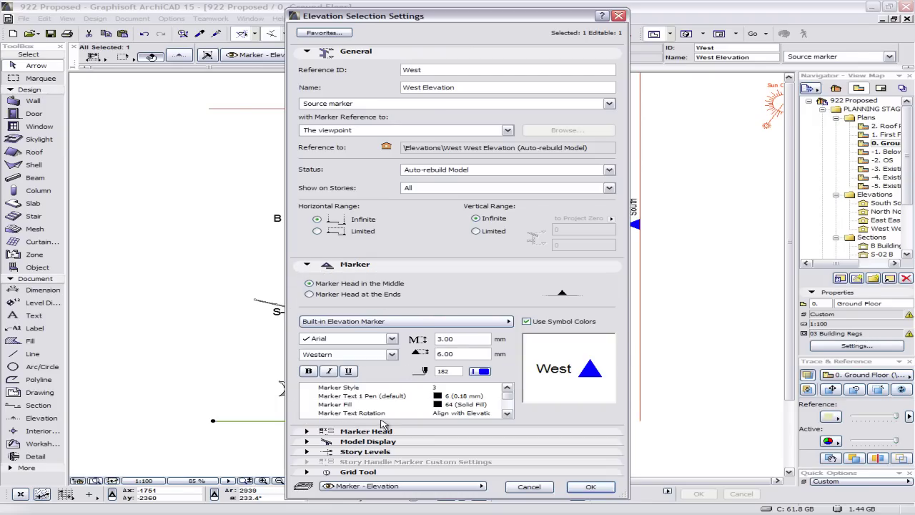
left_click(381, 443)
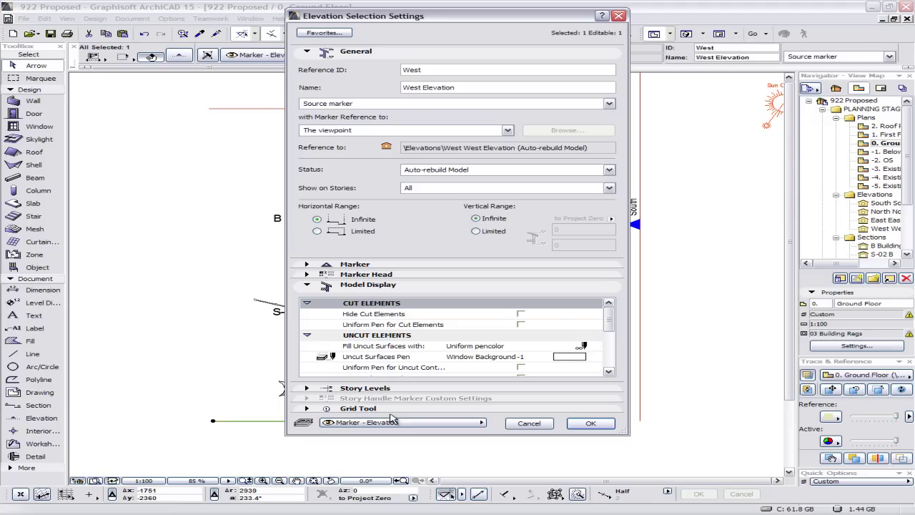
scroll(611, 324, "down", 2)
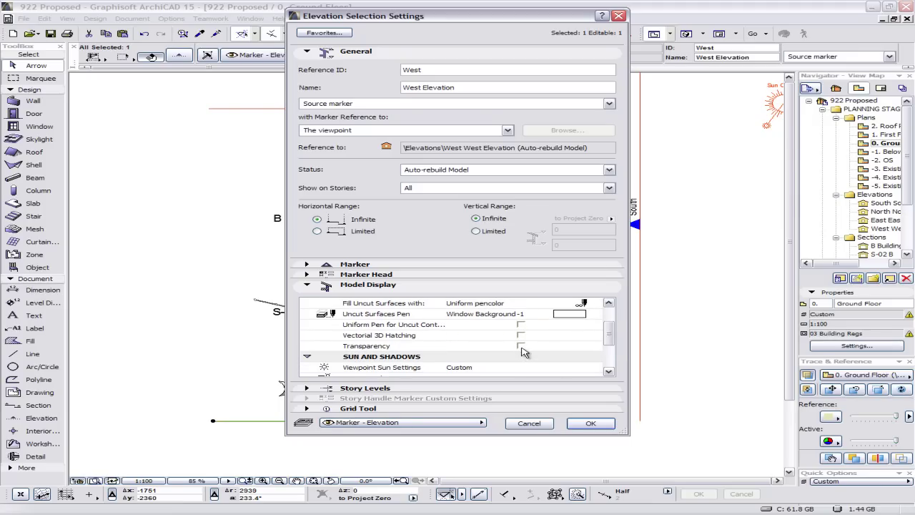
left_click(522, 346)
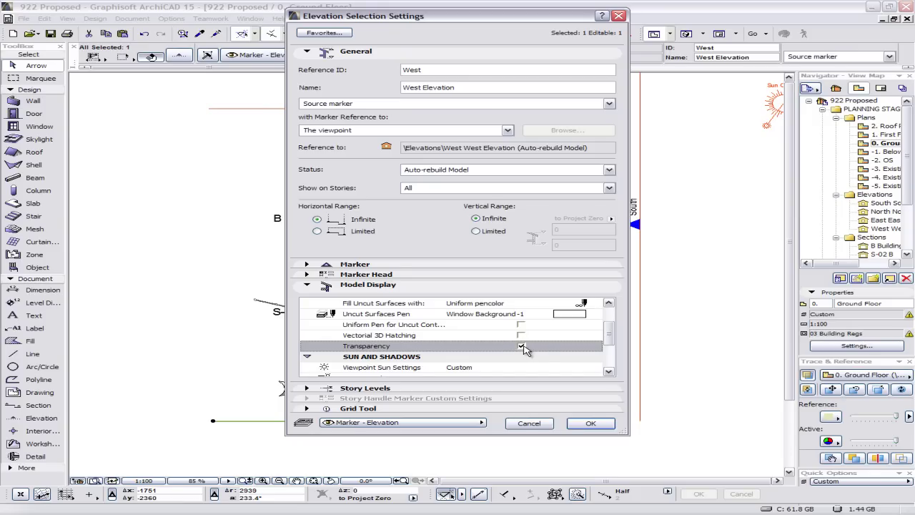
left_click(521, 336)
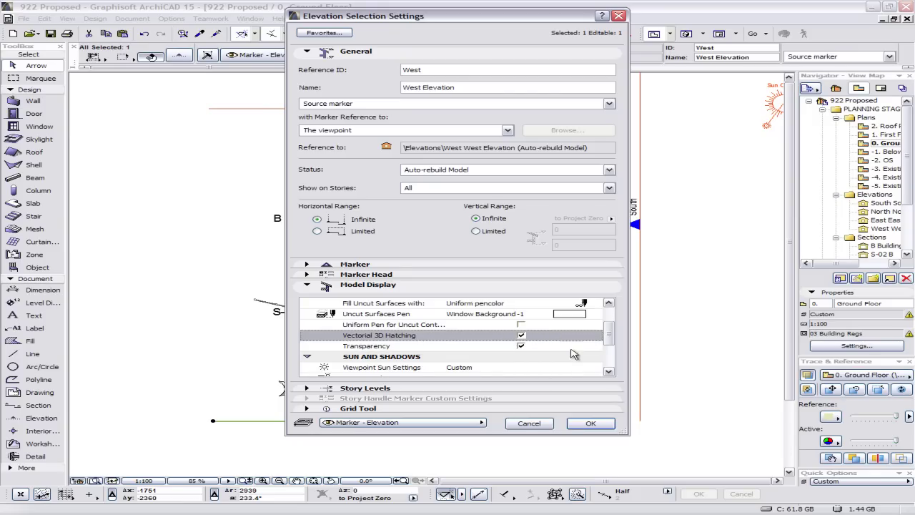
left_click_drag(613, 333, 607, 351)
left_click(522, 358)
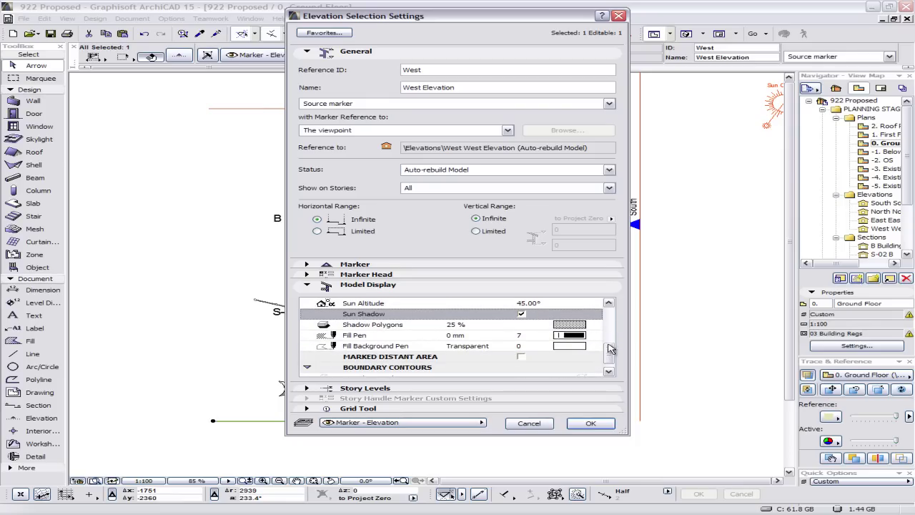
mouse_move(608, 351)
left_mouse_down()
mouse_move(607, 366)
mouse_move(607, 326)
mouse_move(608, 341)
left_mouse_up()
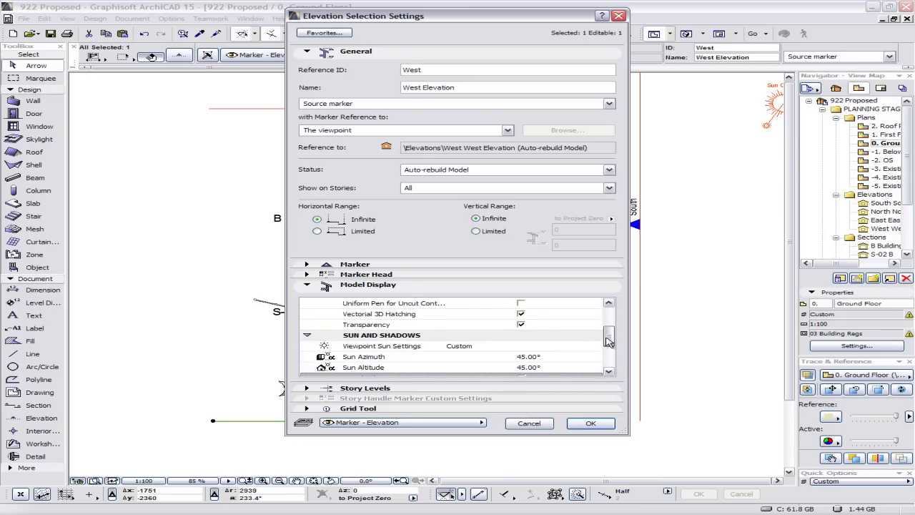
left_click(592, 423)
Open the West elevation, now with brick and roof-tile hatching and shadows, and clear the selection.
right_click(499, 444)
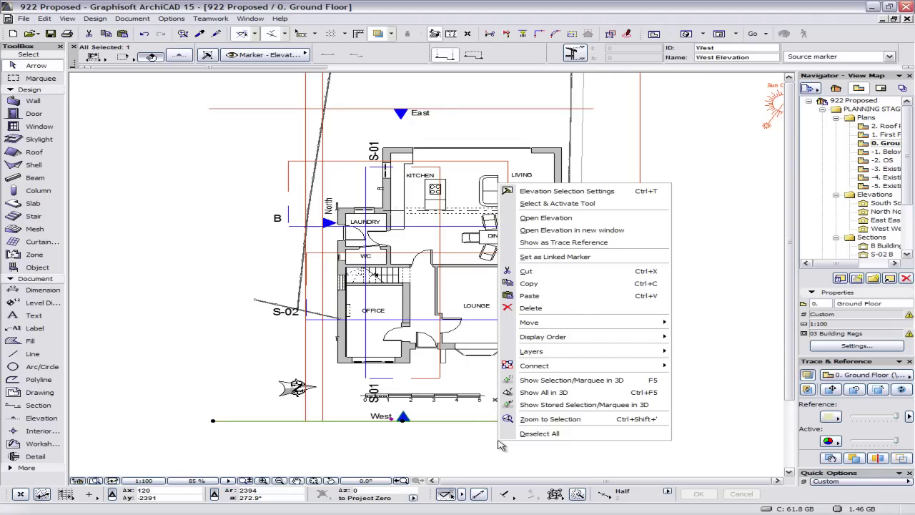
left_click(546, 217)
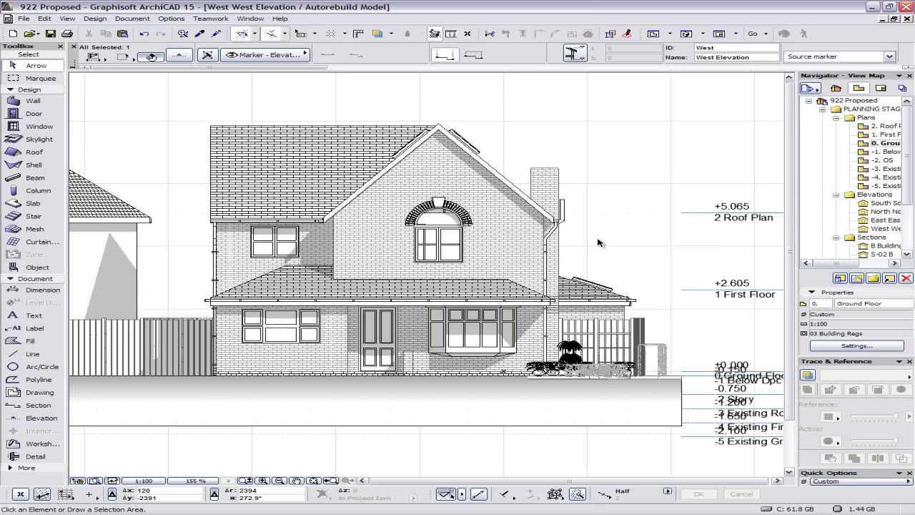
left_click(598, 243)
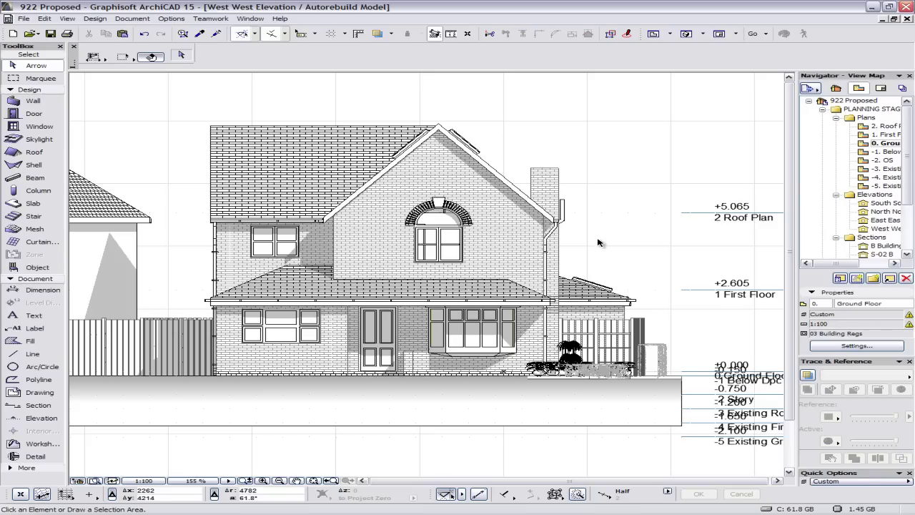
Check the arched first-floor window's Glass Material under Parameters > Materials, then close its settings.
left_click(462, 273)
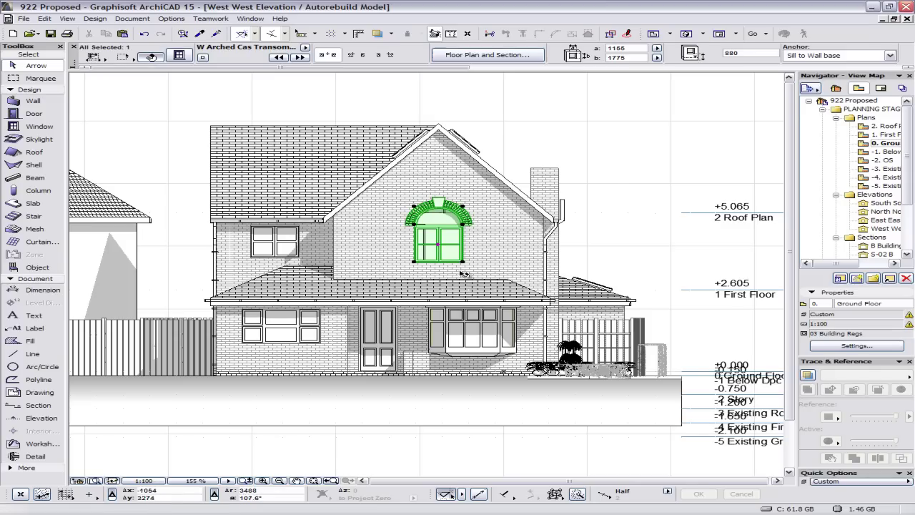
right_click(615, 194)
left_click(641, 203)
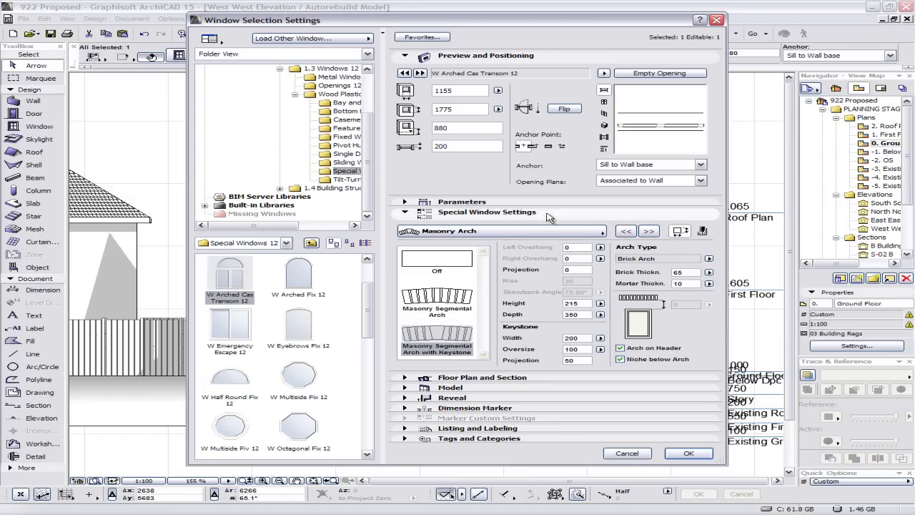
left_click(489, 202)
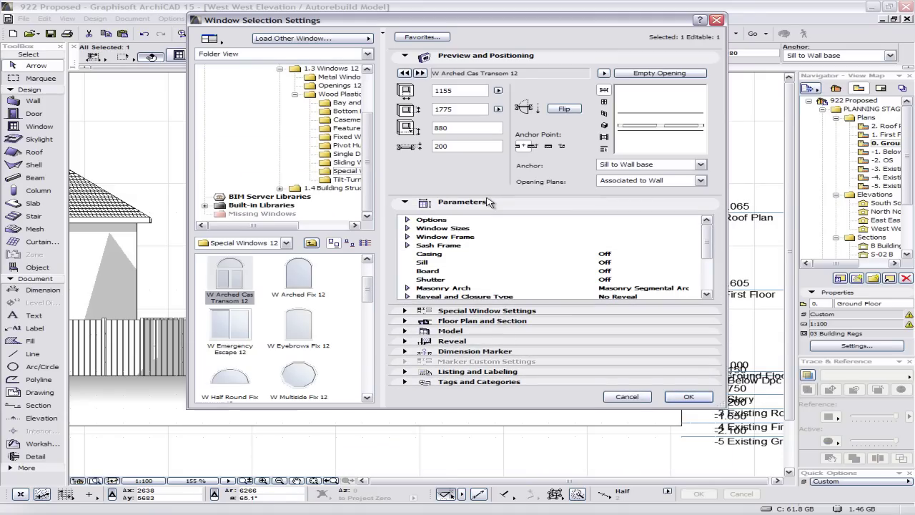
left_click_drag(707, 243, 707, 280)
left_click(407, 280)
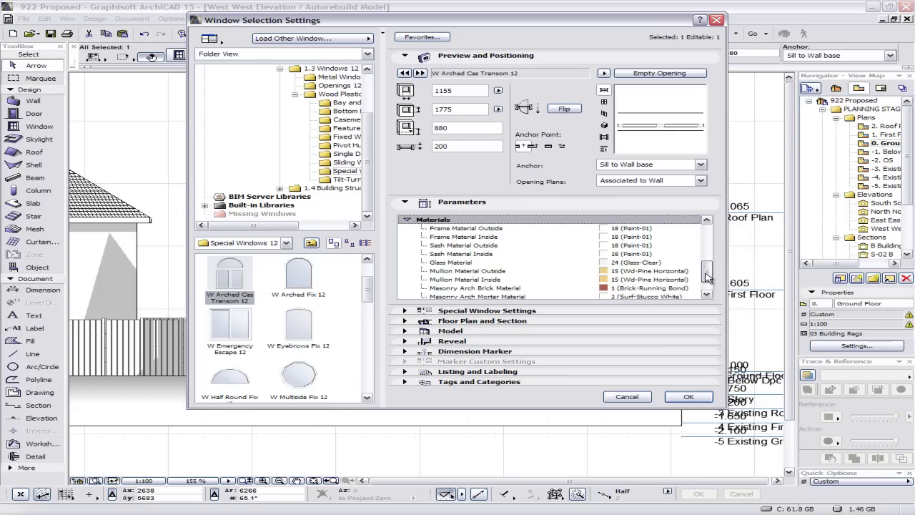
left_click(685, 397)
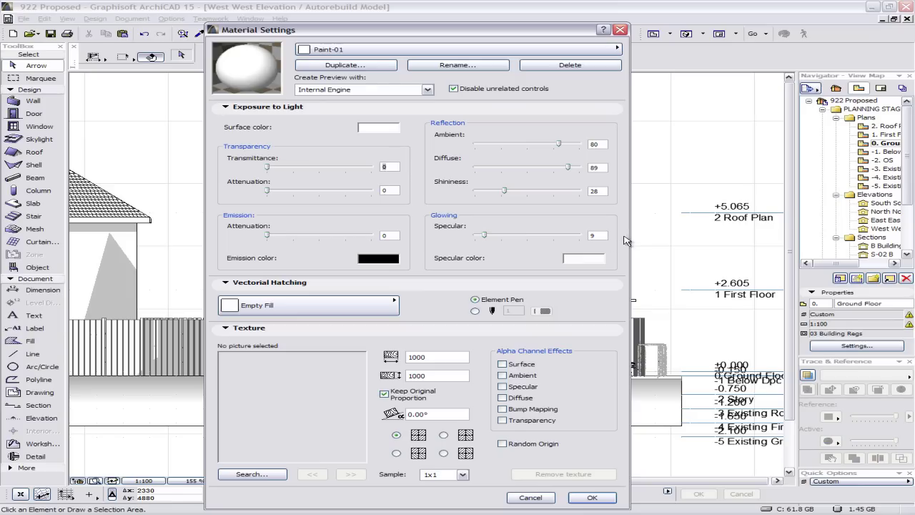
Inspect Brick-Aged's vectorial hatching, keeping Brick - Running Bond and pen 12.
left_click(399, 50)
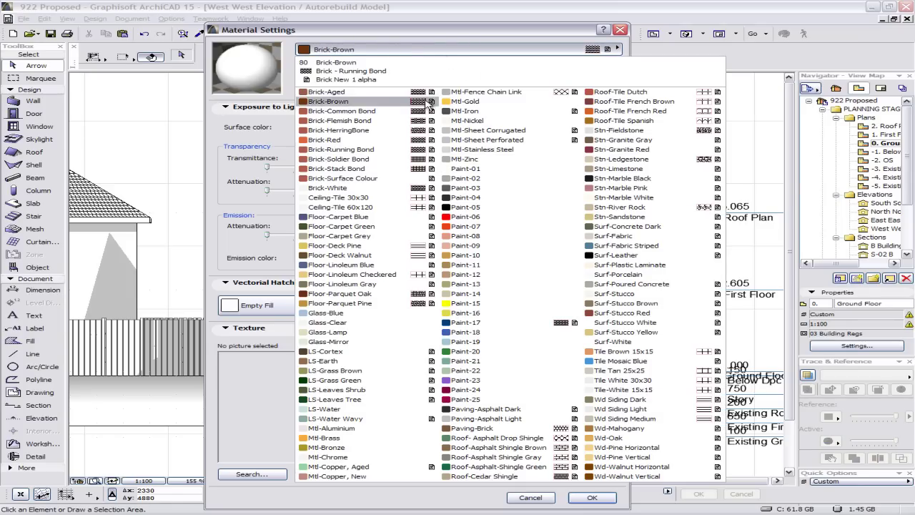
left_click(351, 94)
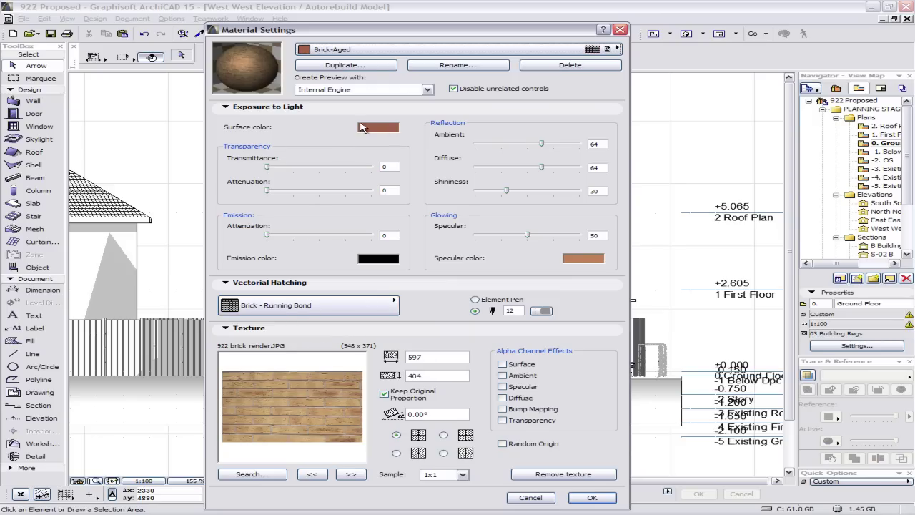
left_click(357, 307)
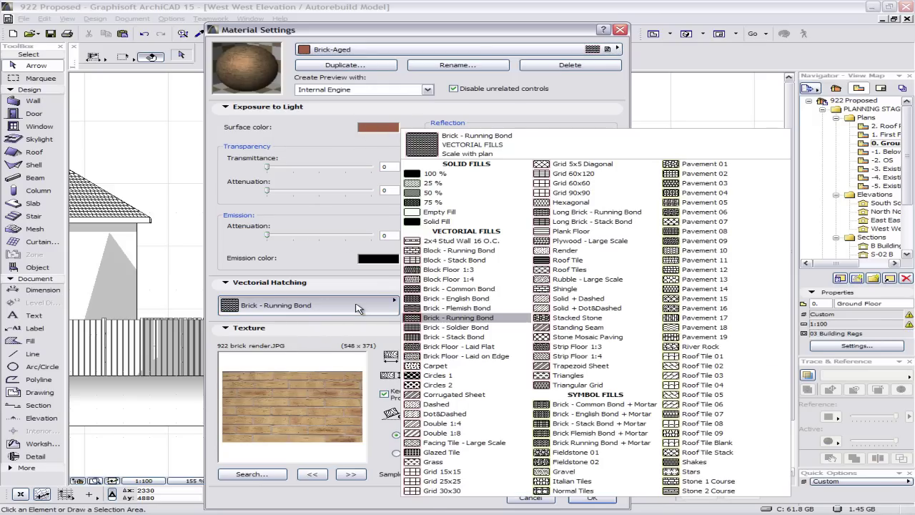
left_click(358, 307)
left_click(358, 307)
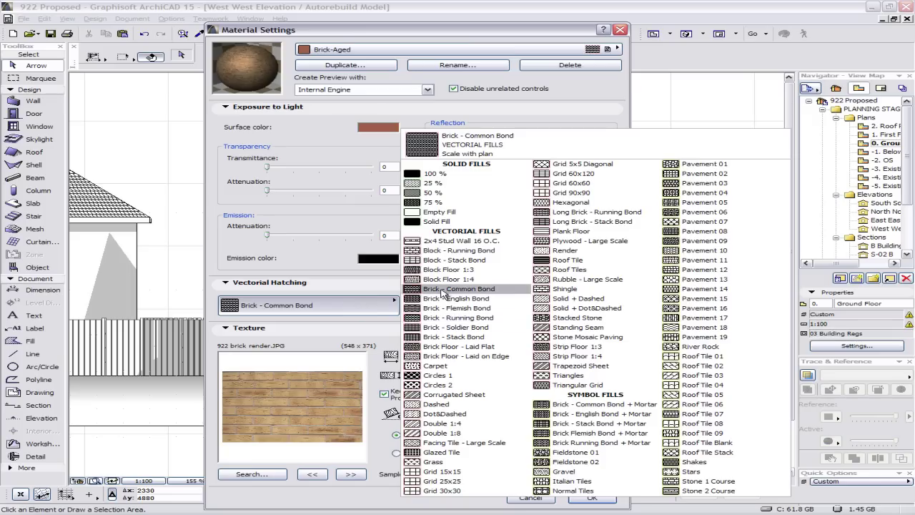
left_click(302, 268)
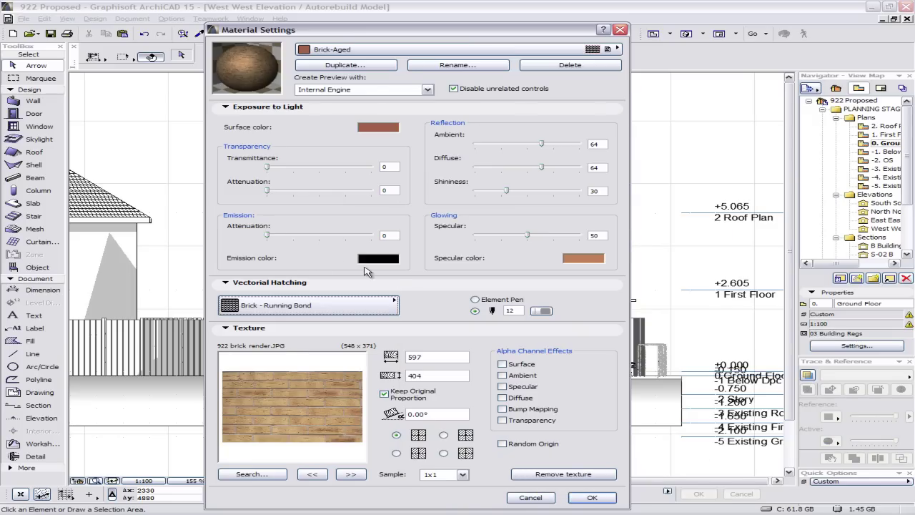
left_click(545, 312)
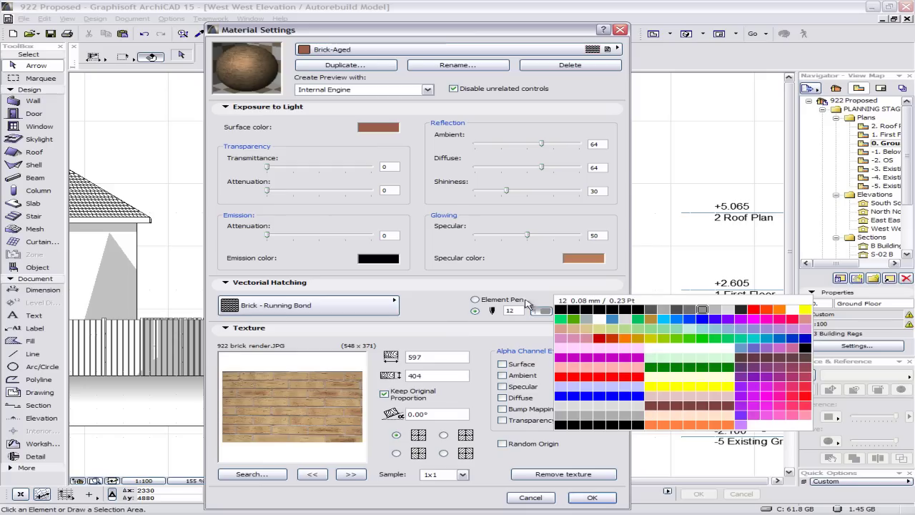
left_click(439, 317)
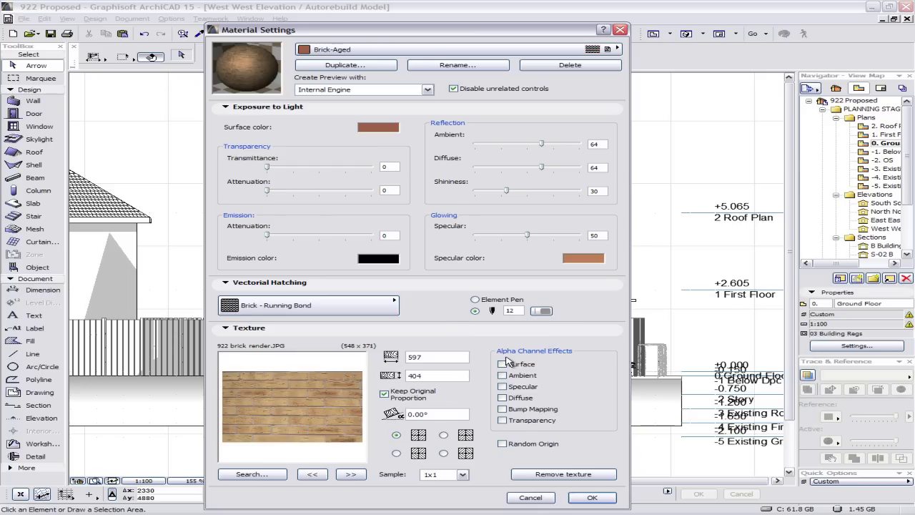
Look at the Roof-Asphalt Shingle Gray material, then close Material Settings.
left_click(413, 50)
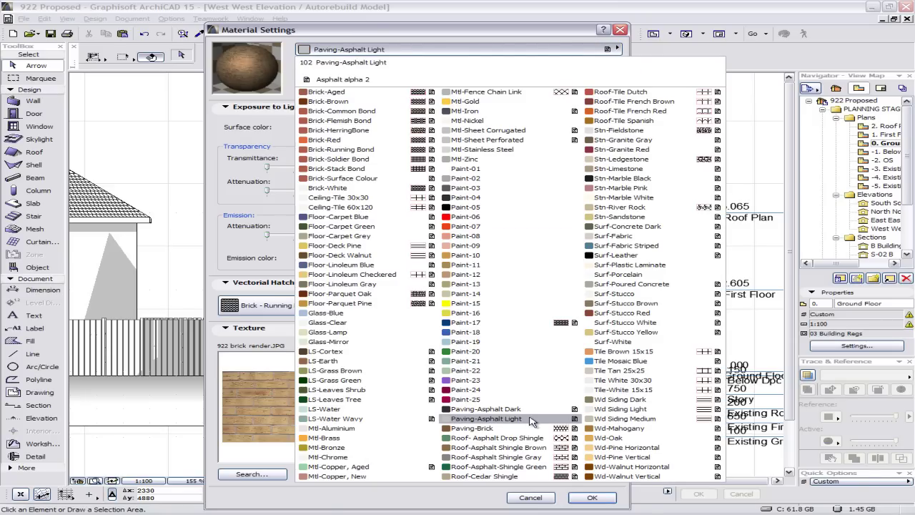
left_click(487, 458)
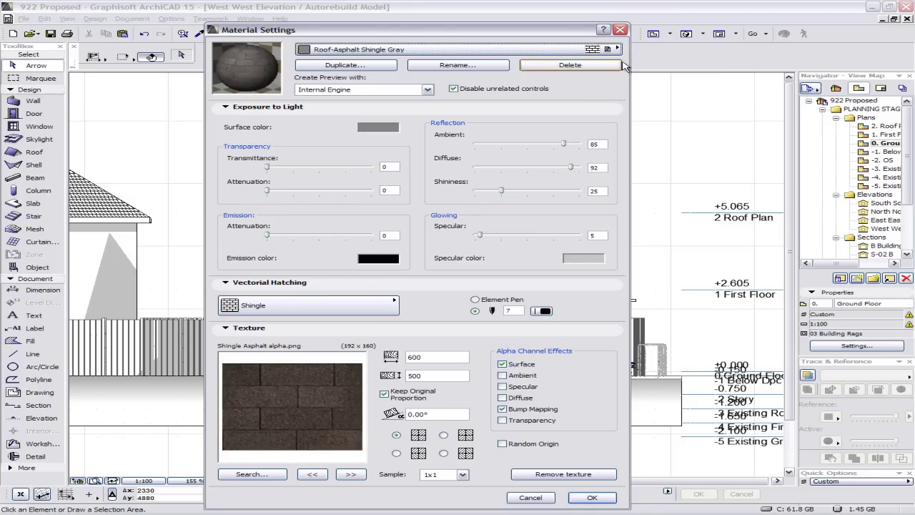
left_click(620, 31)
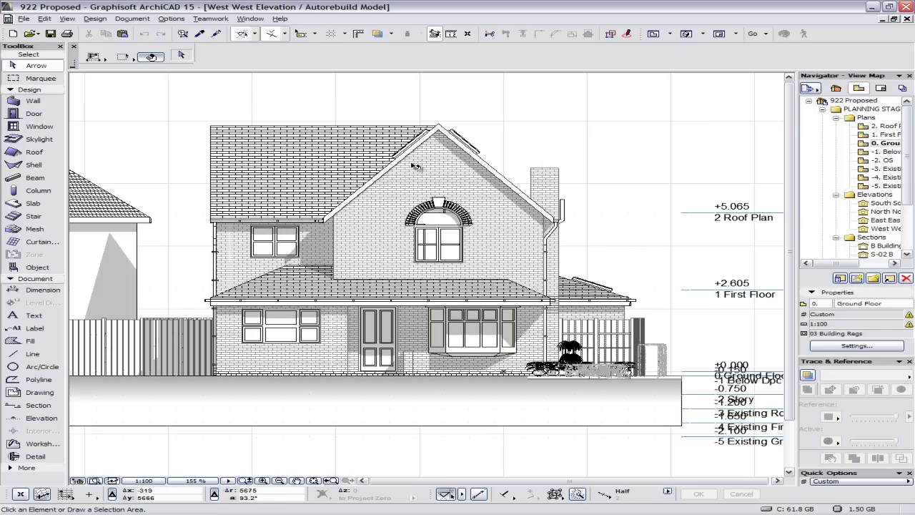
In Fill Types, create 'Shade glazing copy' as a duplicate of the Plaster fill.
left_click(172, 19)
mouse_move(192, 36)
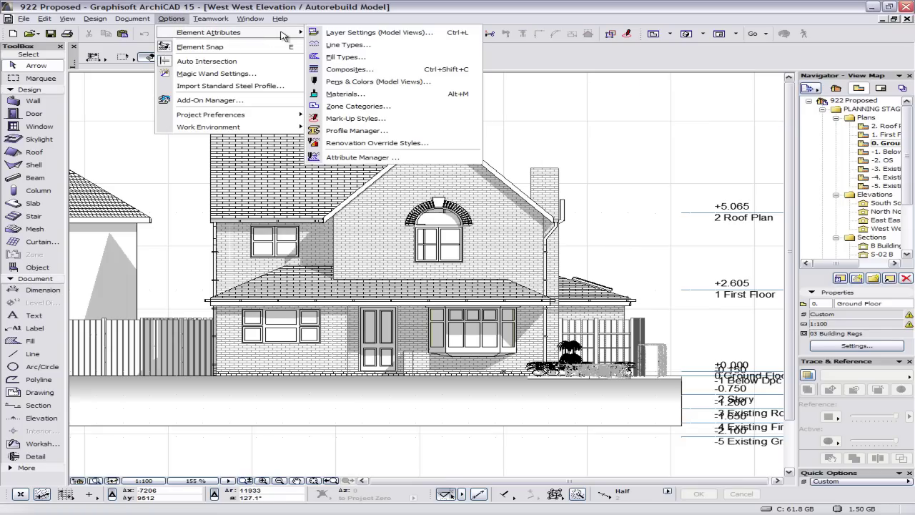
left_click(336, 61)
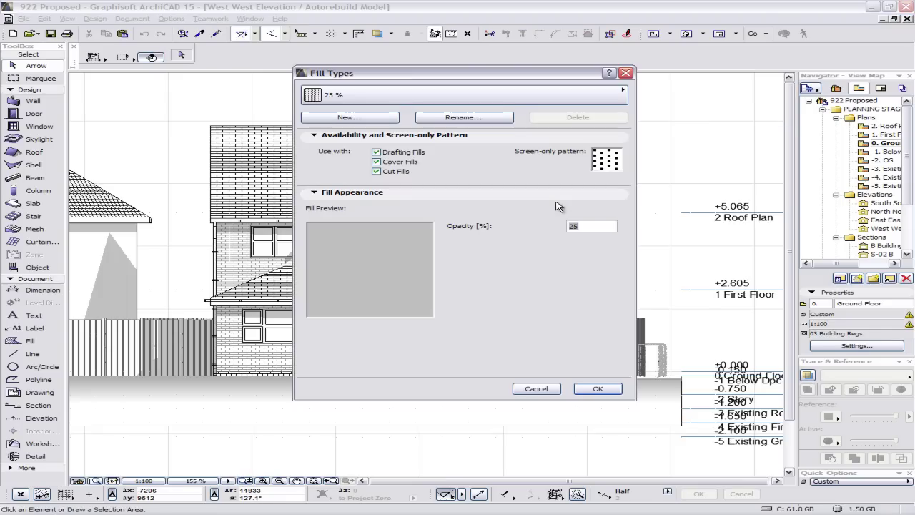
left_click(409, 100)
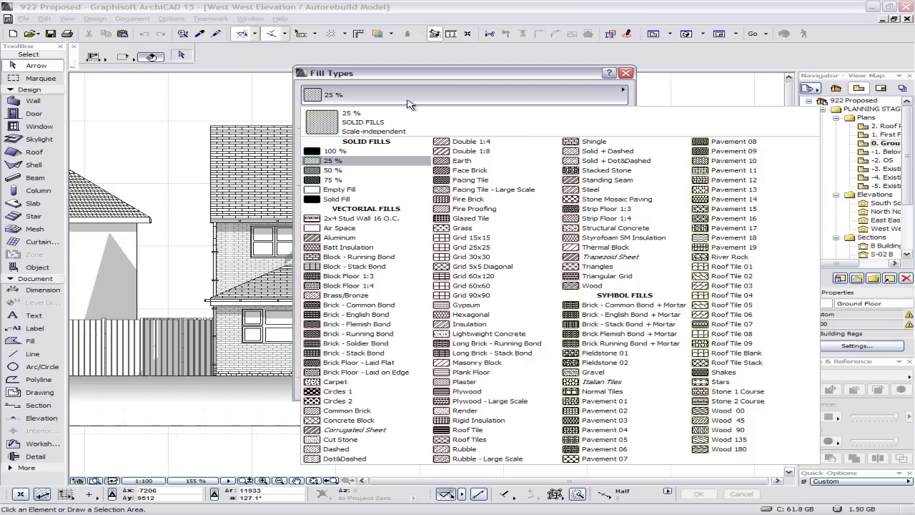
left_click(465, 383)
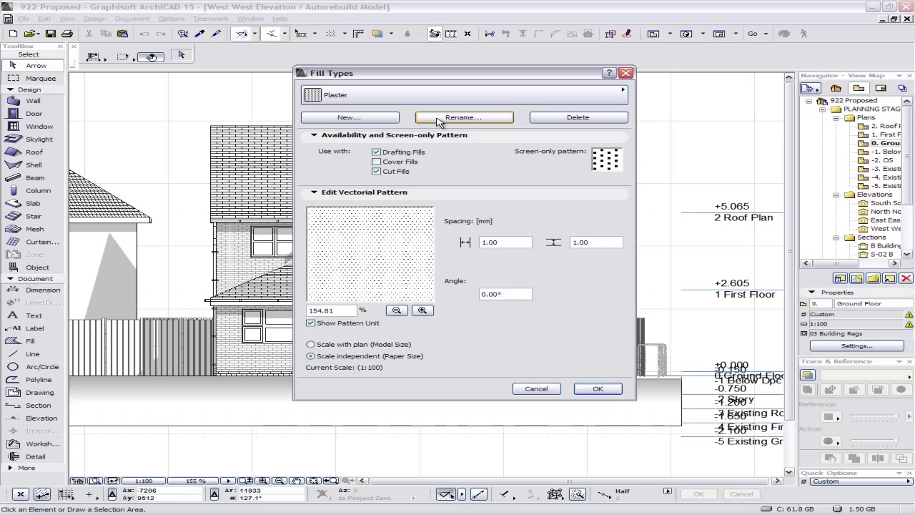
left_click(350, 118)
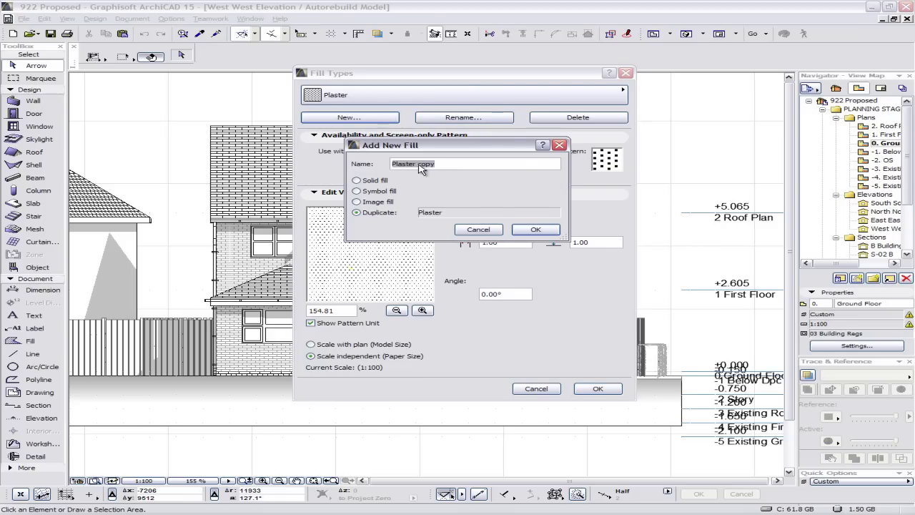
left_click_drag(415, 165, 372, 167)
type("Shade glazing")
left_click(376, 191)
left_click(371, 202)
left_click(357, 214)
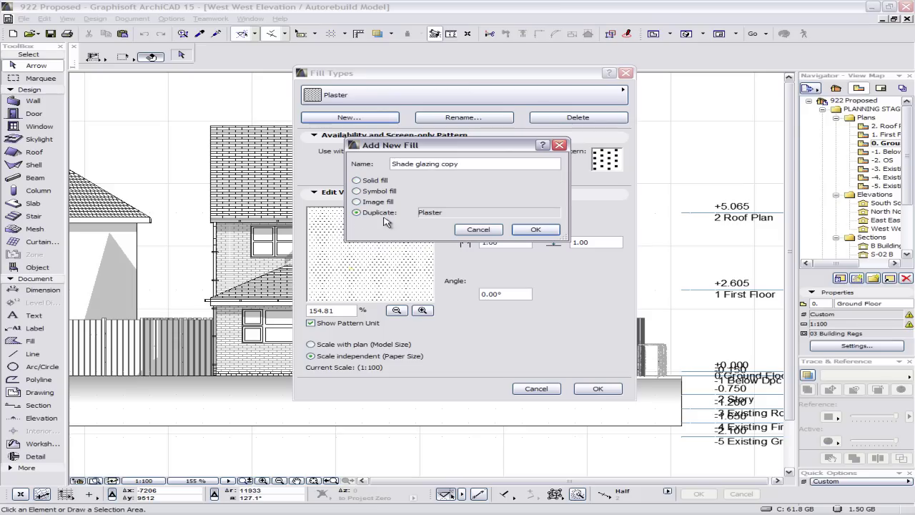
left_click(536, 230)
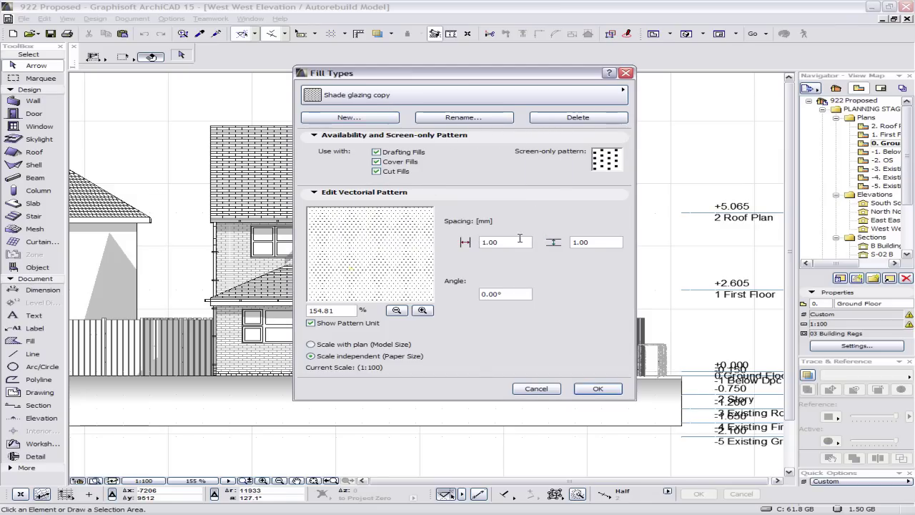
Set the new fill's horizontal and vertical spacing to 0.15 and save it.
left_click(487, 243)
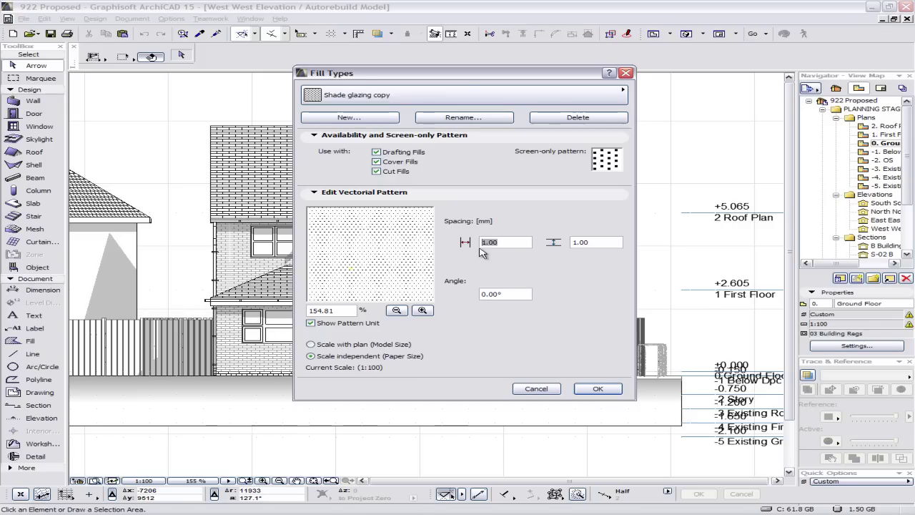
type("0.25")
left_click(587, 243)
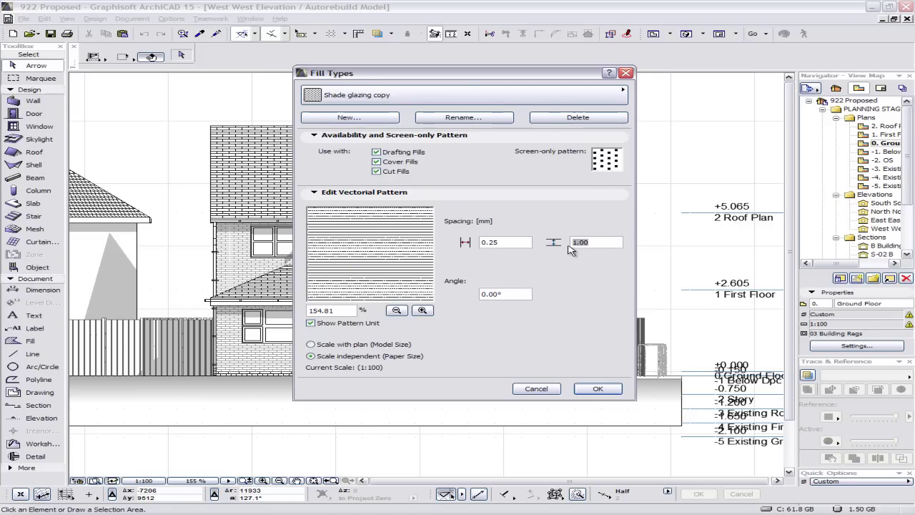
type("0.25")
left_click(482, 243)
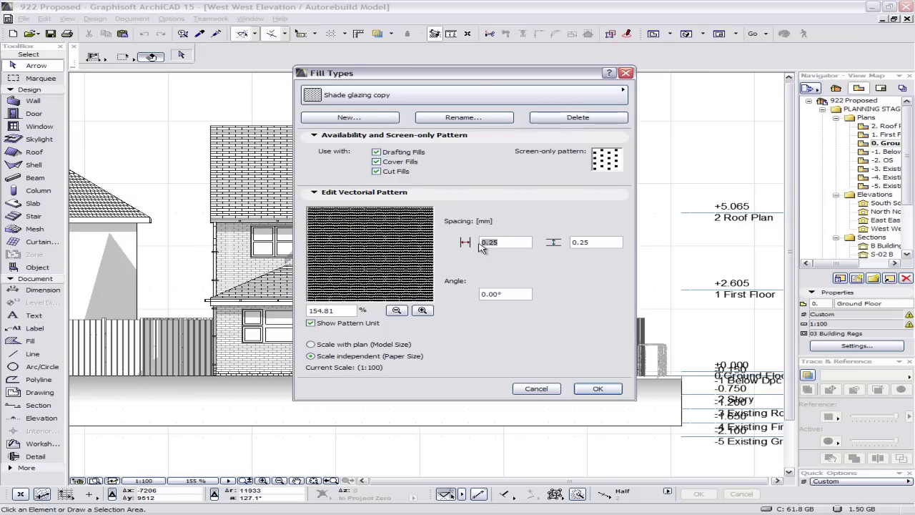
type("0.15")
left_click(576, 243)
type("0.15")
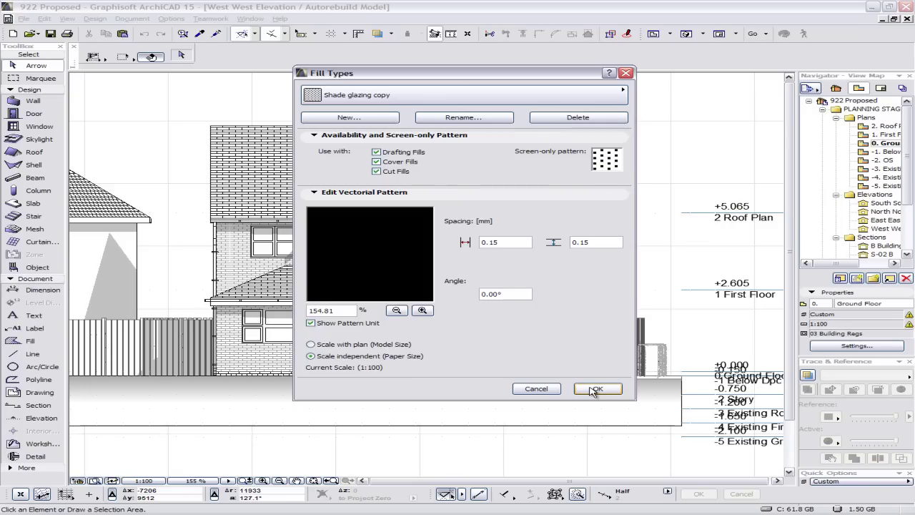
left_click(596, 389)
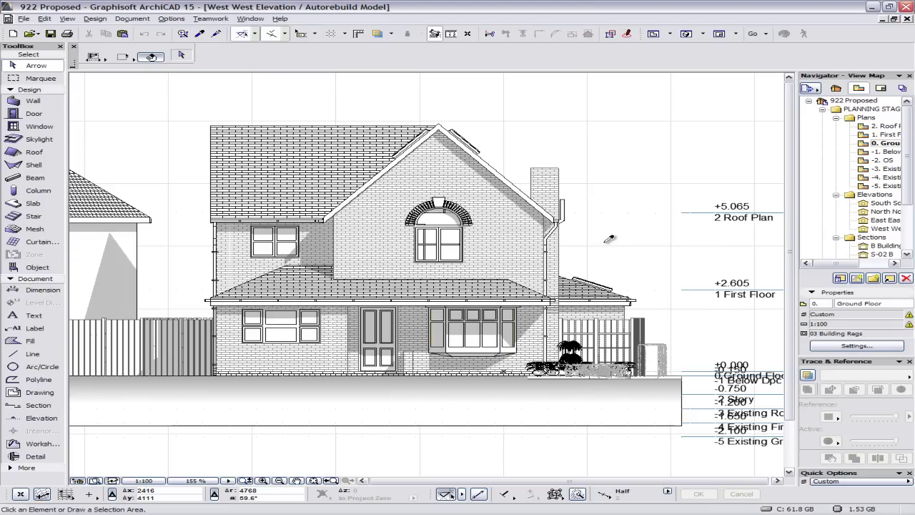
Assign the Shade glazing copy hatch to the Glass-Clear material and confirm.
key("alt+m")
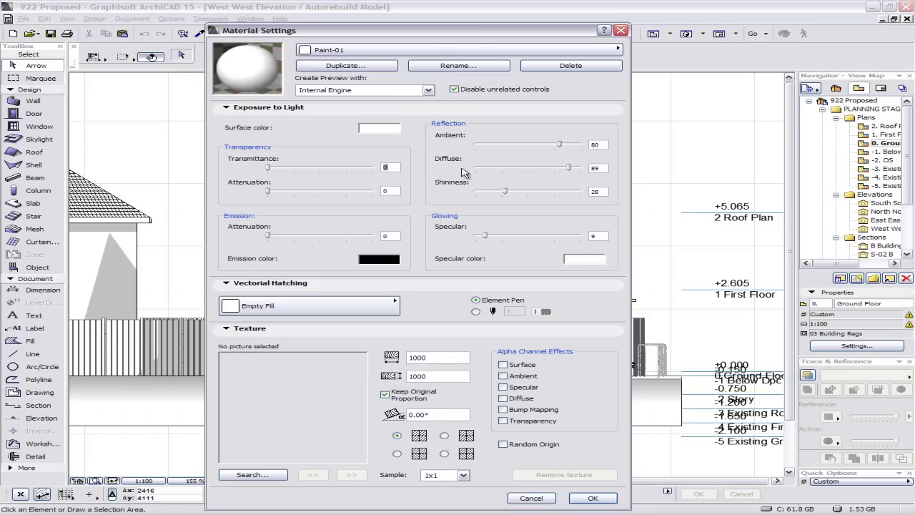
left_click(372, 51)
left_click(340, 324)
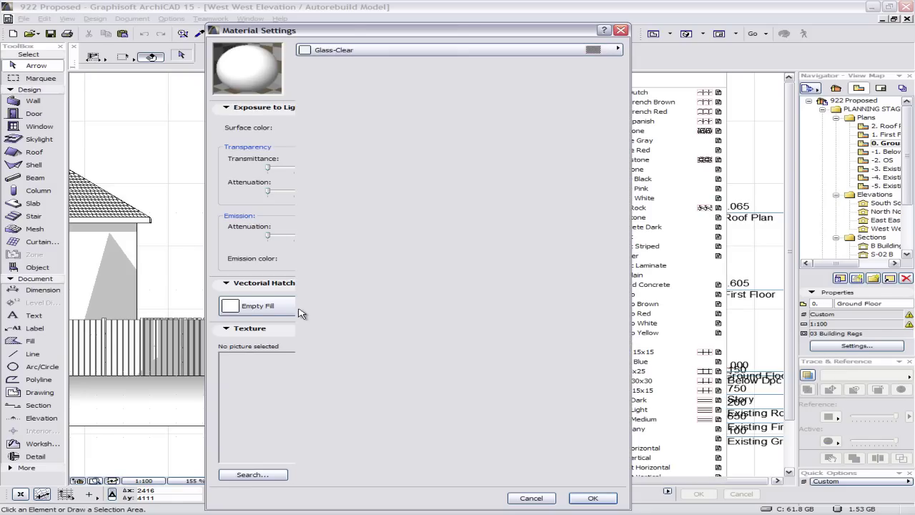
left_click(284, 313)
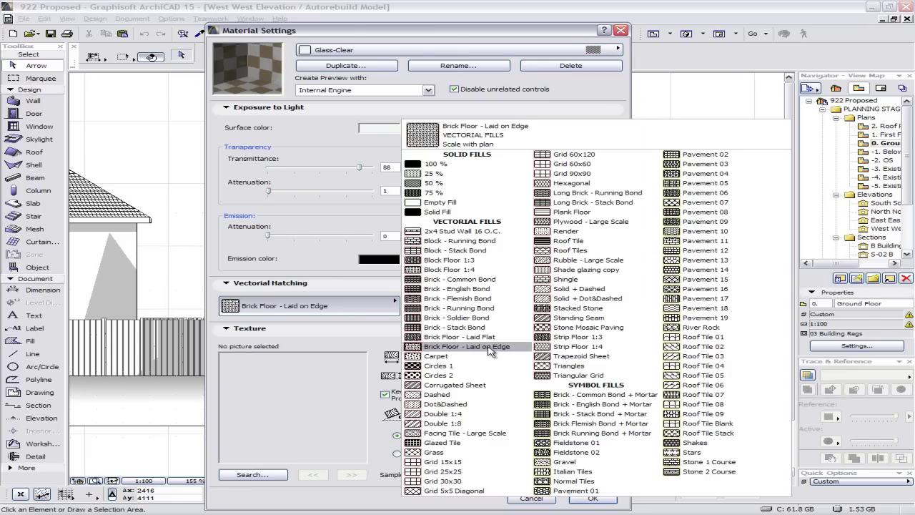
left_click(593, 270)
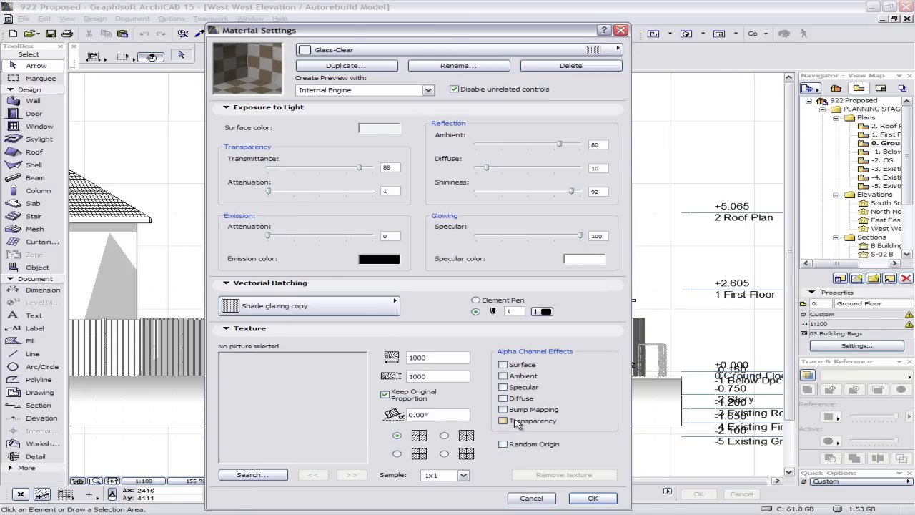
left_click(593, 499)
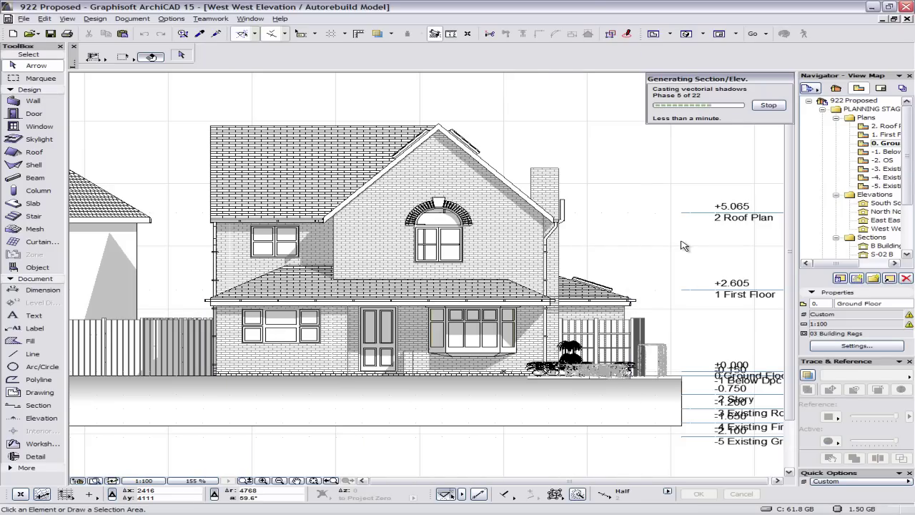
Zoom in on the elevation's shaded windows, then reopen Material Settings.
scroll(450, 250, "up", 5)
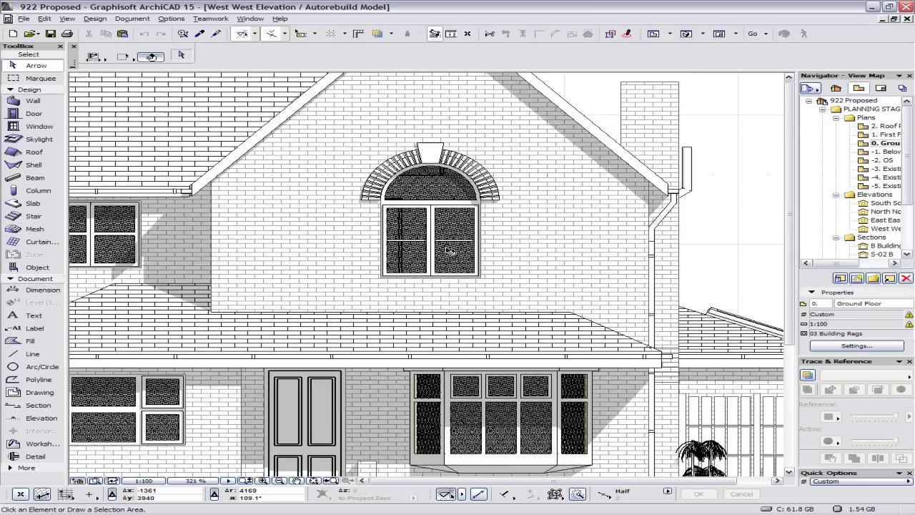
scroll(481, 224, "up", 1)
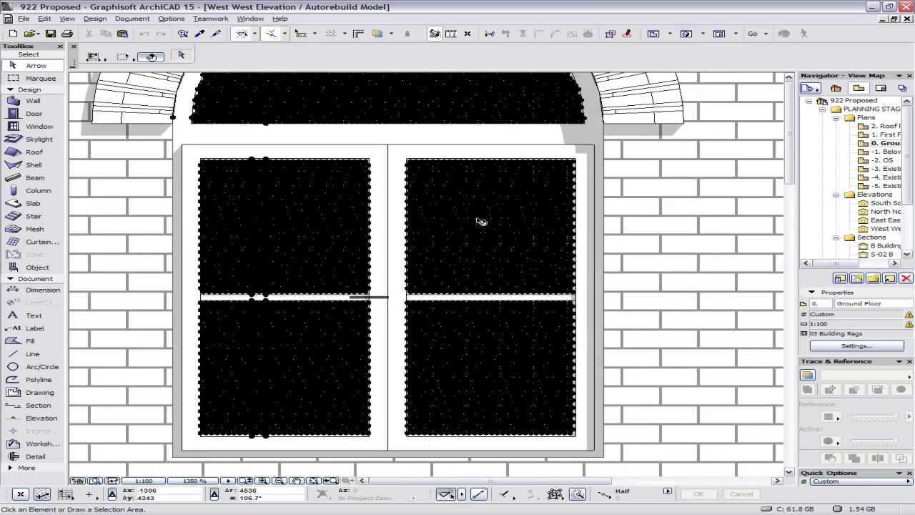
scroll(480, 223, "down", 4)
scroll(480, 223, "down", 2)
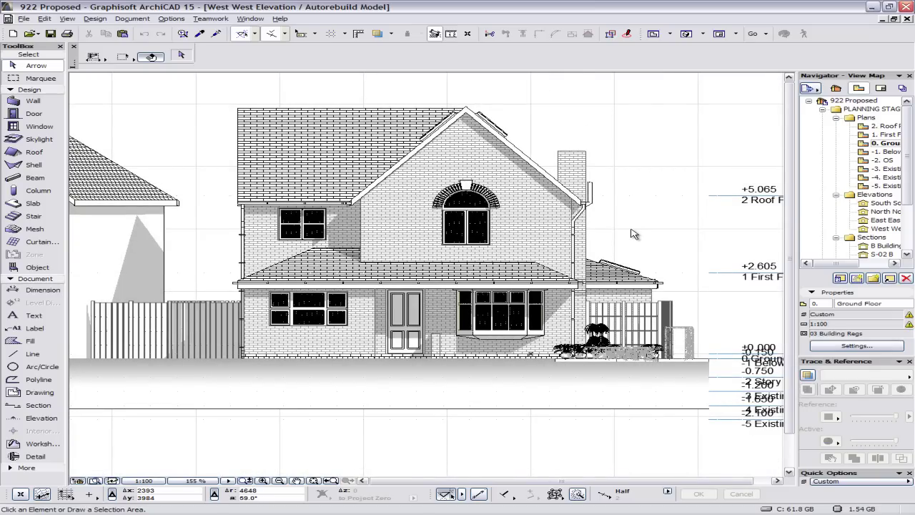
key("ctrl+alt+m")
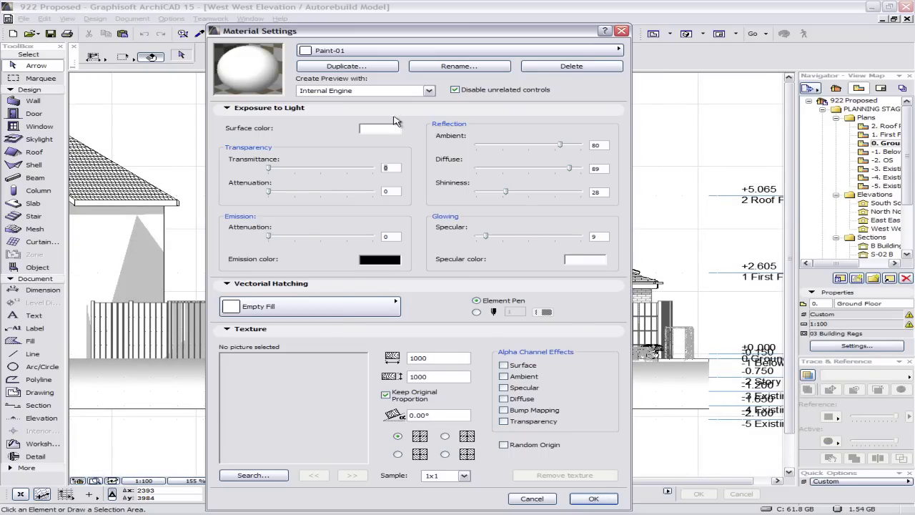
Set the Glass-Clear hatching pen to 241 and confirm the material settings.
left_click(372, 51)
left_click(357, 327)
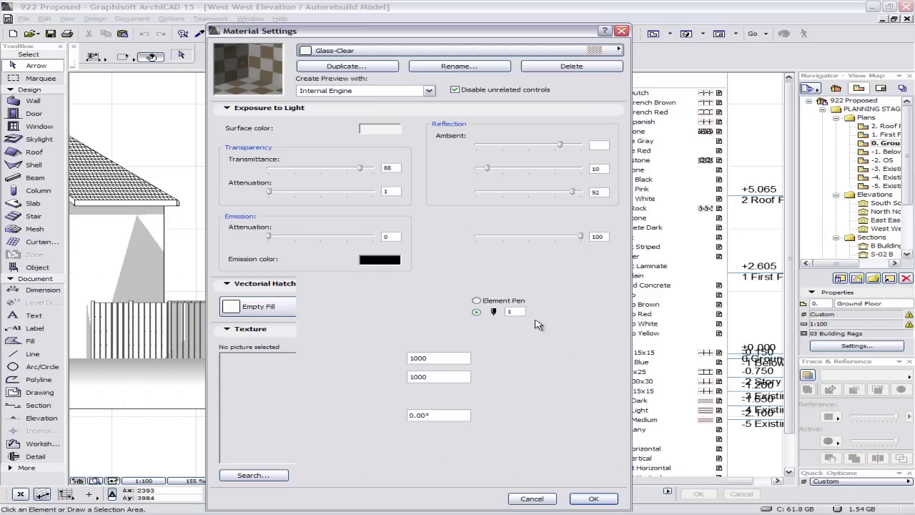
left_click(543, 313)
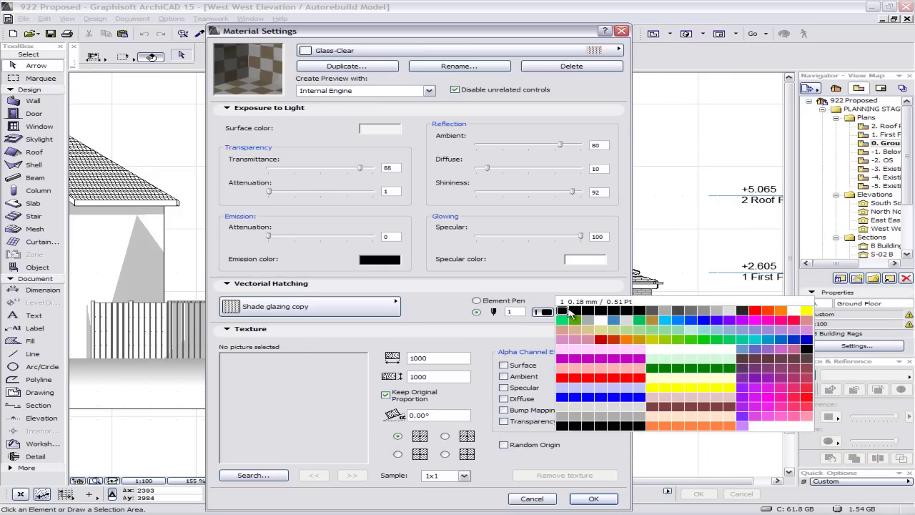
left_click(563, 426)
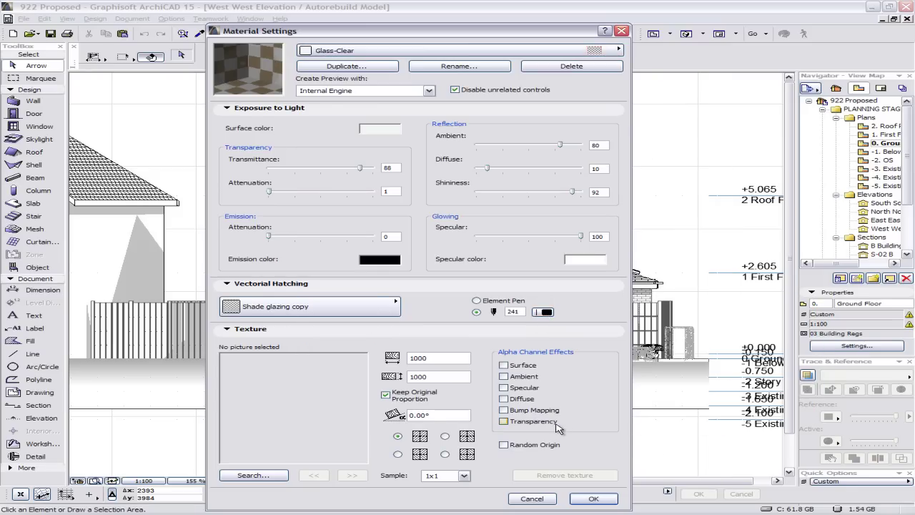
left_click(593, 498)
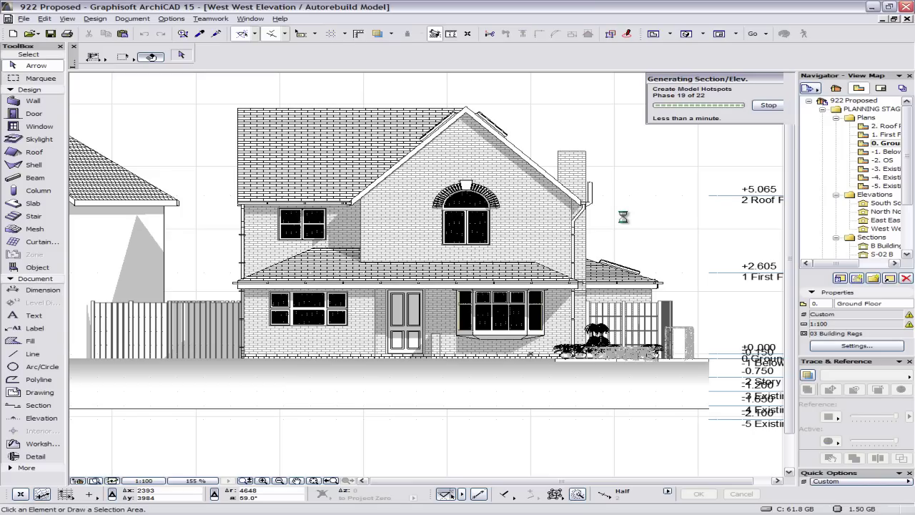
Zoom and pan around the West elevation to inspect the finely stippled glazing hatch.
scroll(500, 229, "up", 10)
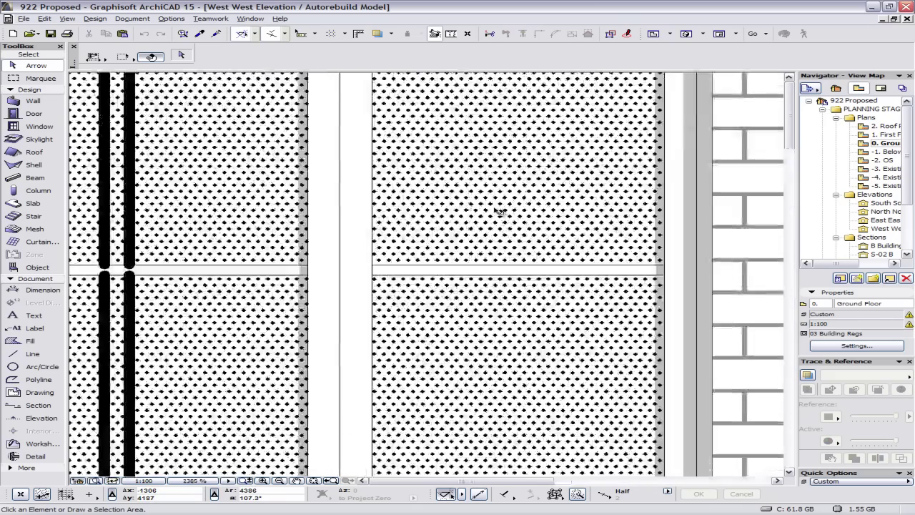
scroll(499, 213, "up", 4)
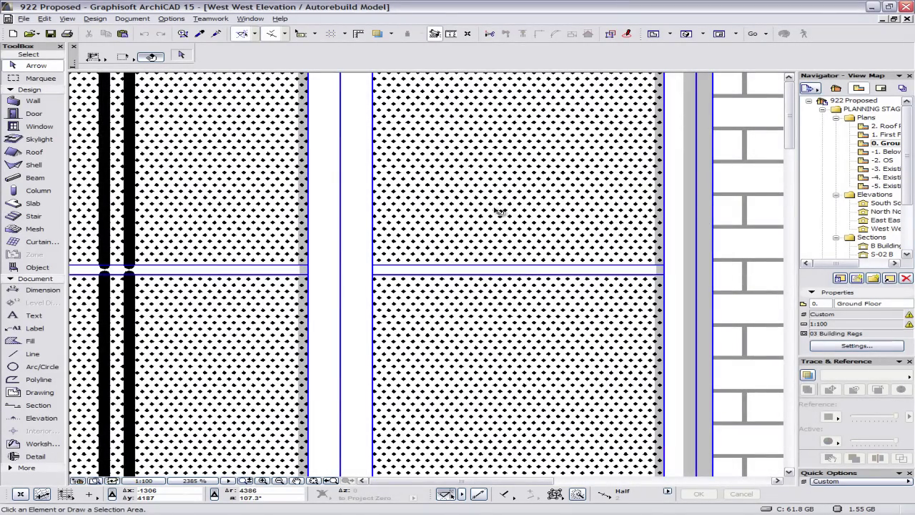
scroll(500, 212, "down", 11)
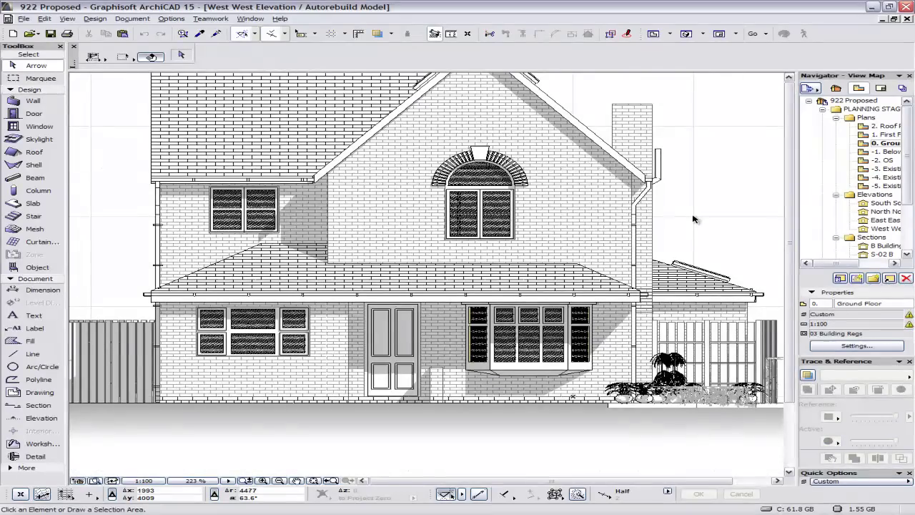
scroll(665, 229, "down", 2)
scroll(640, 245, "down", 2)
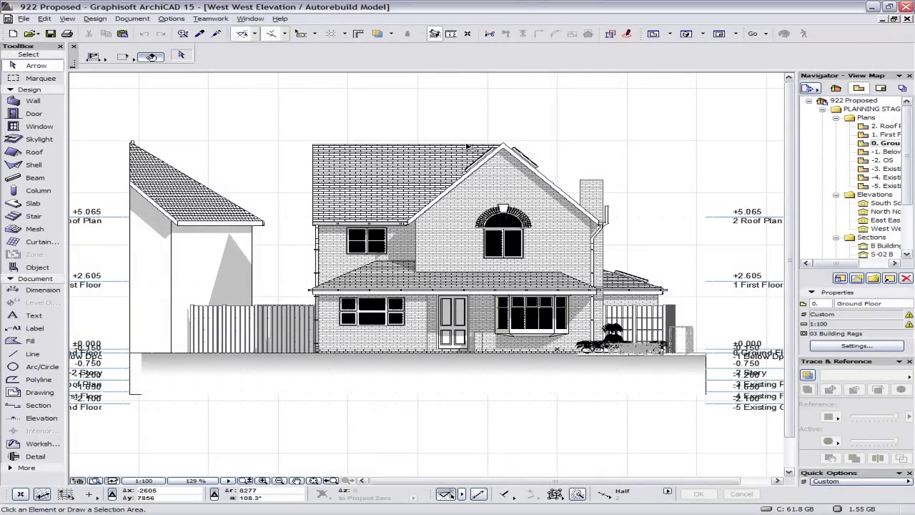
scroll(587, 187, "right", 1)
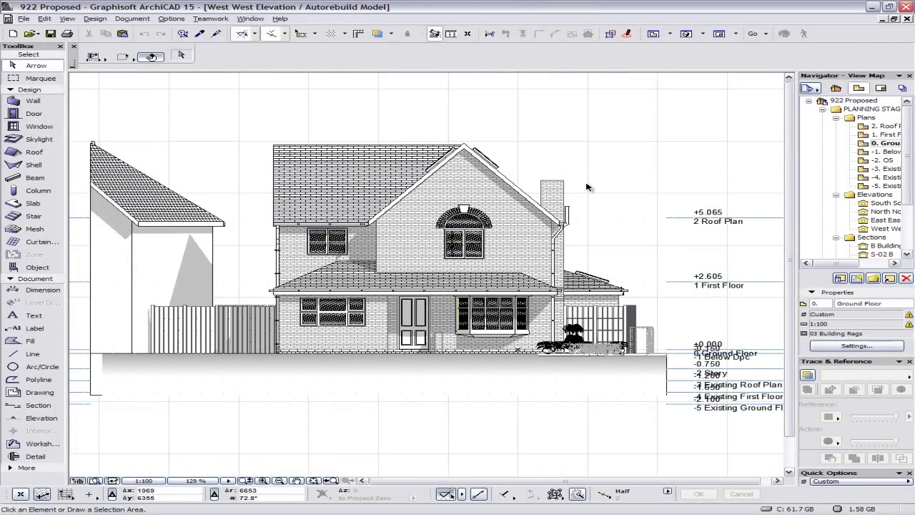
scroll(494, 230, "up", 4)
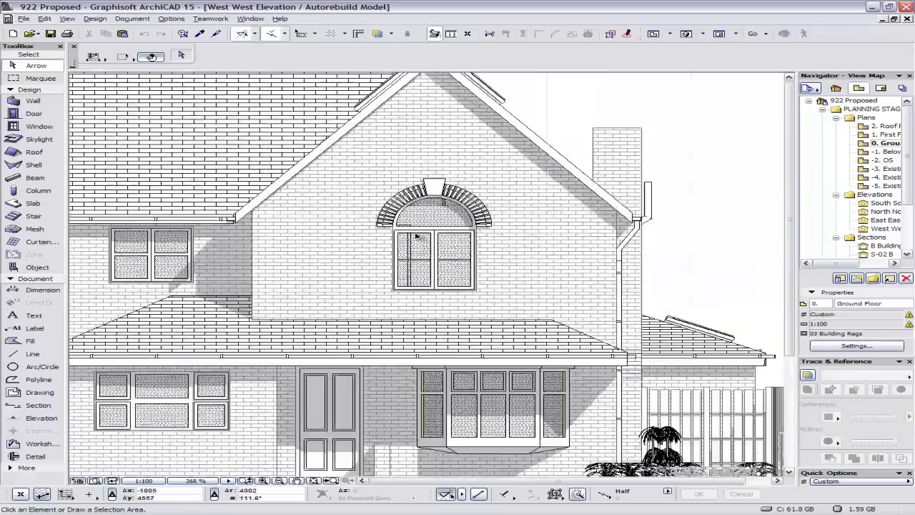
scroll(416, 236, "up", 5)
scroll(452, 216, "down", 3)
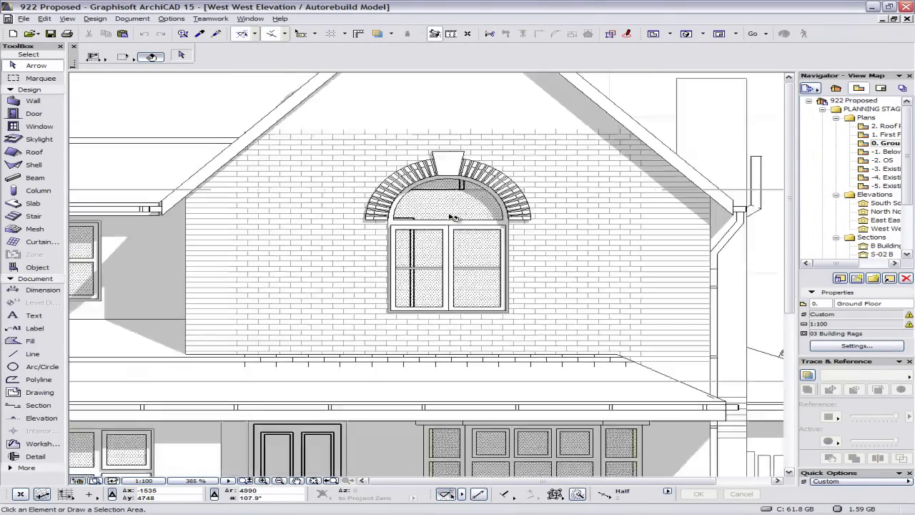
scroll(452, 216, "down", 5)
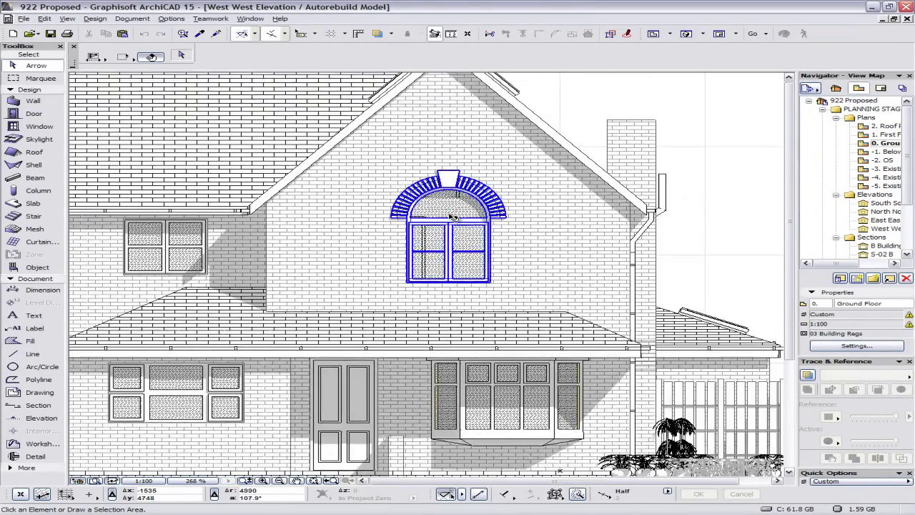
scroll(560, 243, "up", 2)
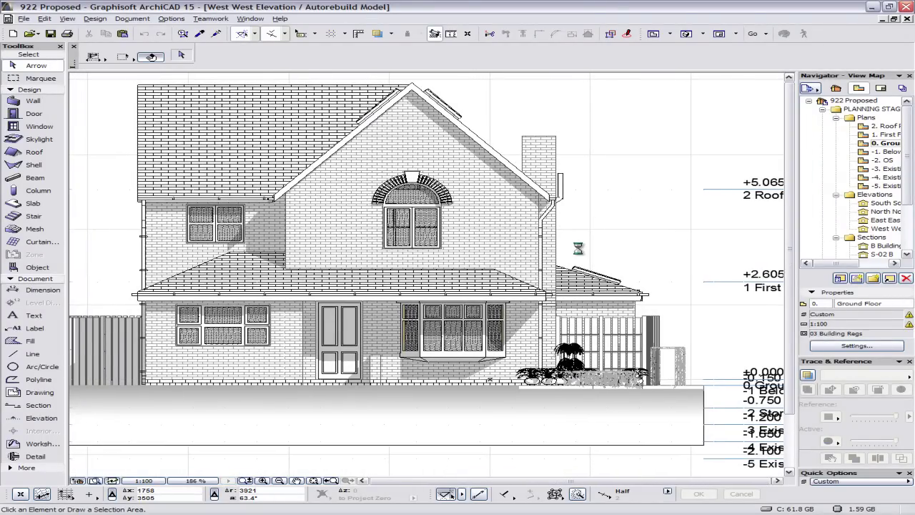
scroll(577, 248, "down", 1)
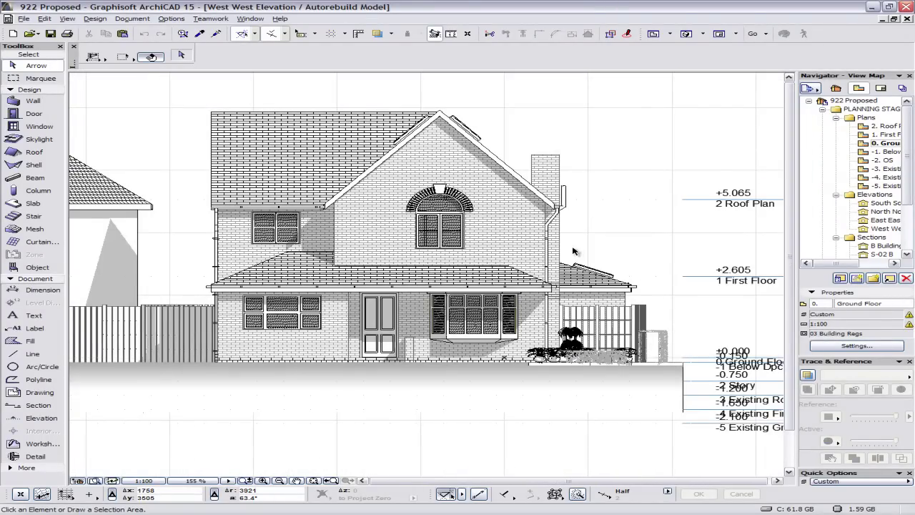
Orbit and zoom the 3D view to the house front, select the front wall, and open PhotoRendering Settings.
left_click(686, 34)
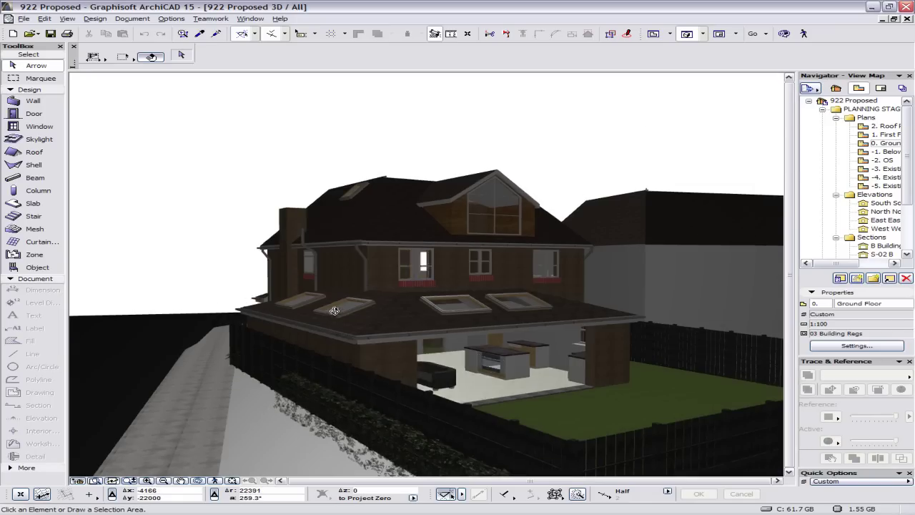
left_click_drag(333, 310, 490, 326)
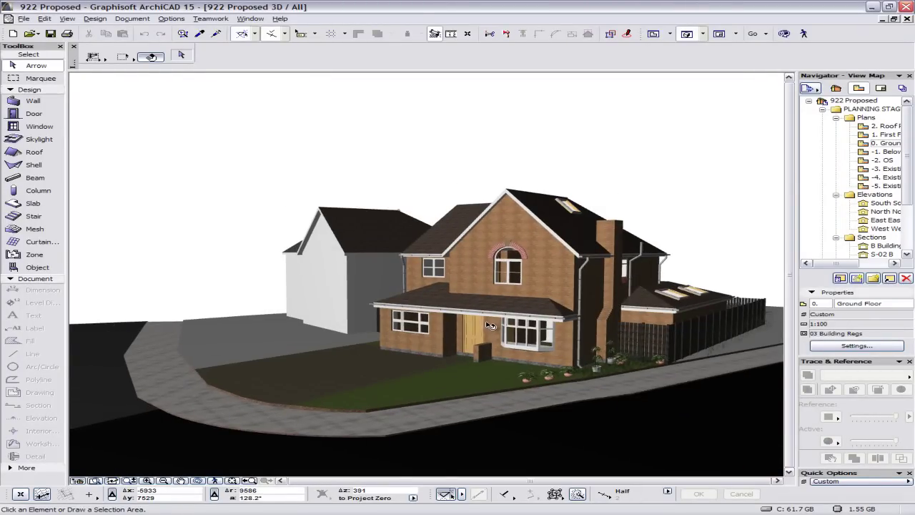
scroll(490, 325, "up", 3)
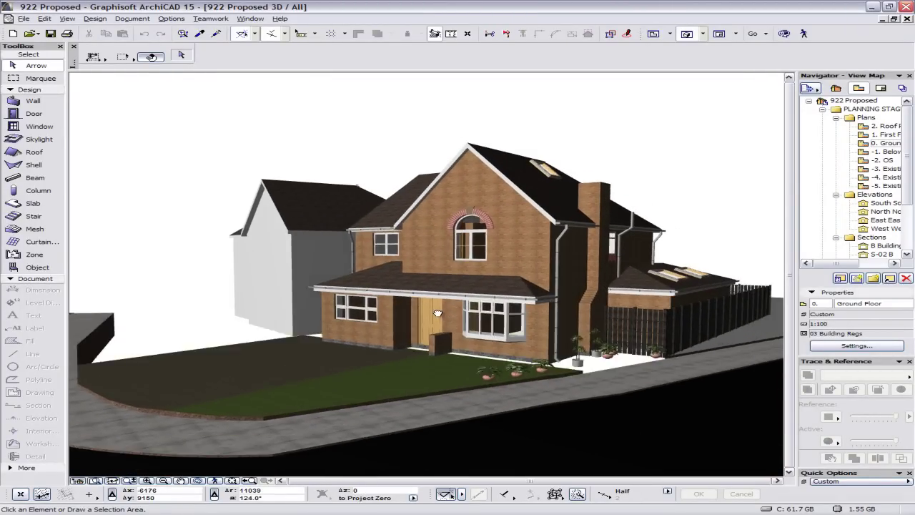
left_click(442, 316)
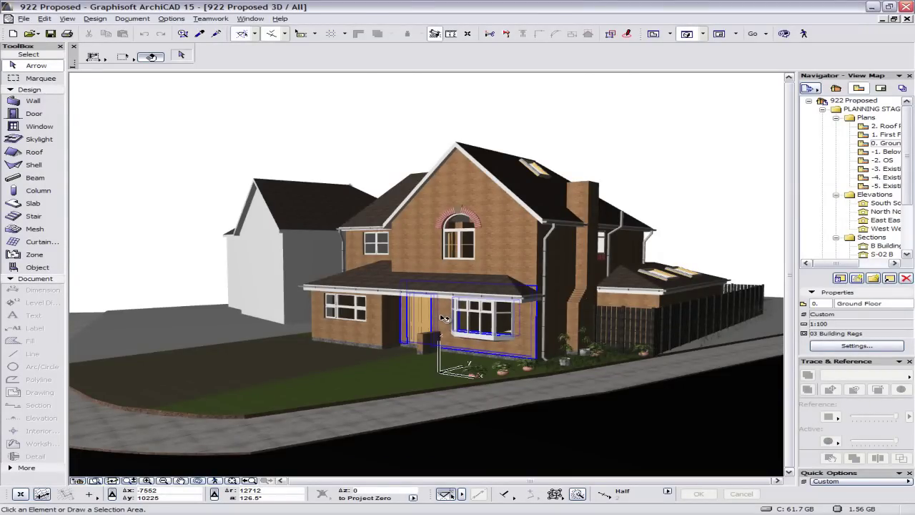
key("ctrl+shift+r")
Set the Sketch engine with Koh_I_Noor style, 11_Tech_Pencil lines and grey (128,128,128) line colour.
left_click(483, 60)
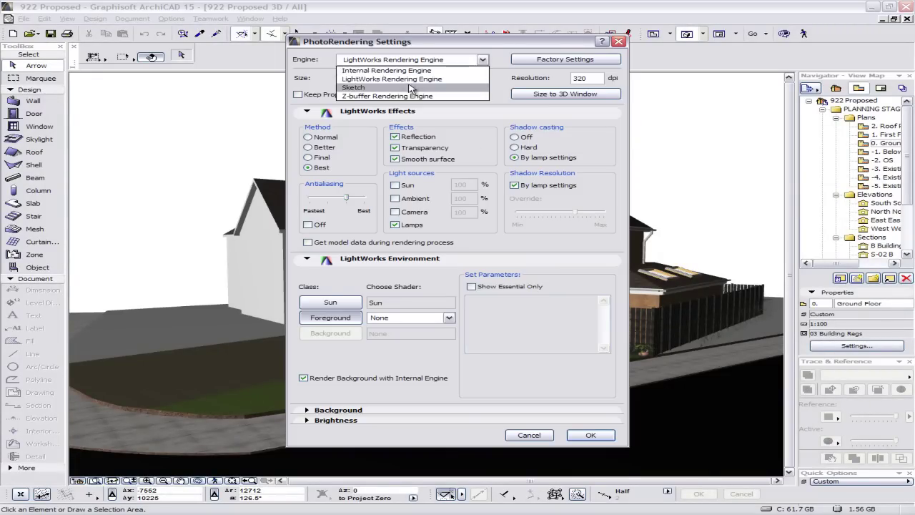
left_click(412, 87)
left_click(421, 153)
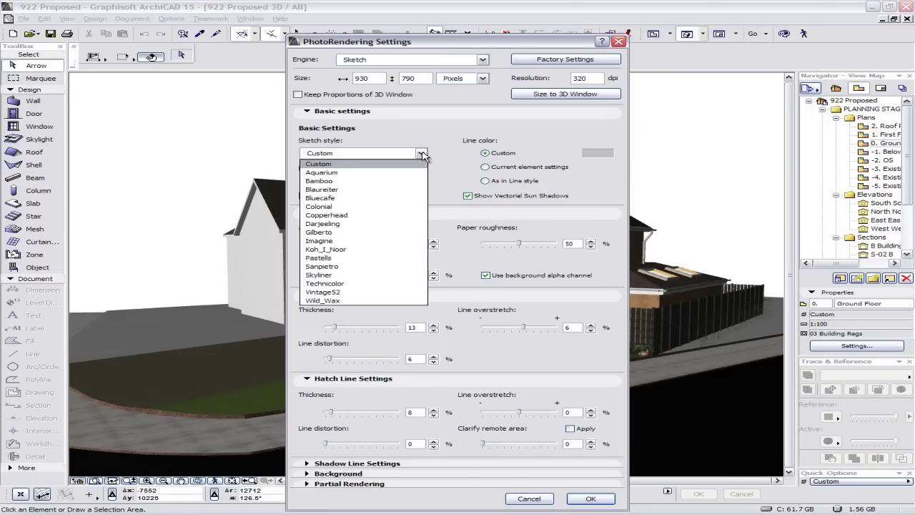
left_click(362, 249)
left_click(421, 180)
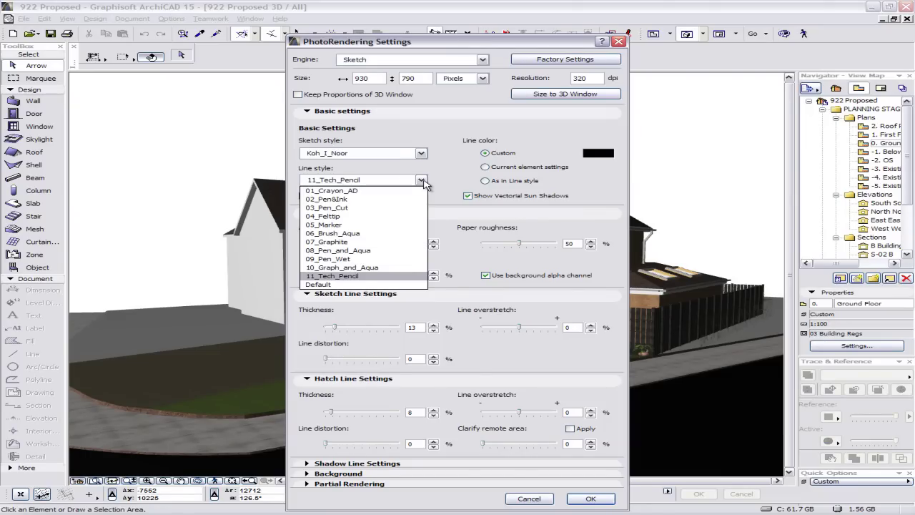
left_click(356, 278)
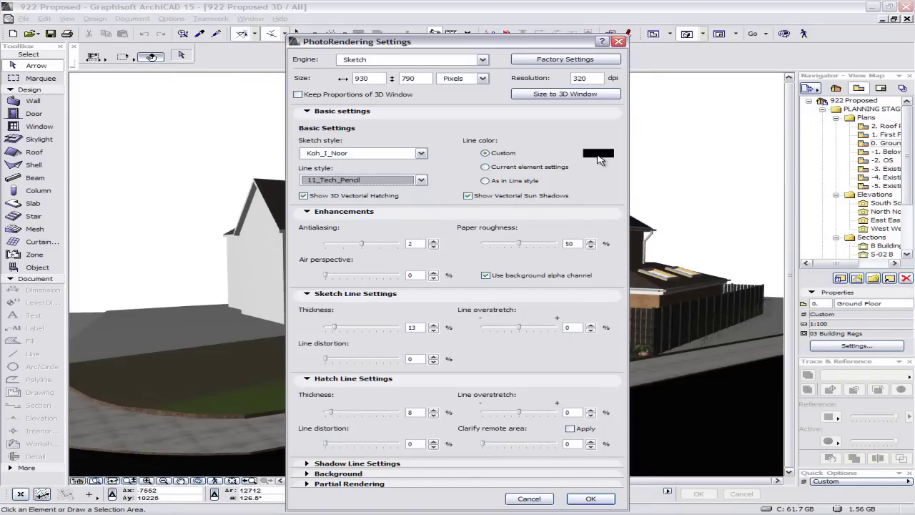
left_click(598, 154)
left_click(365, 206)
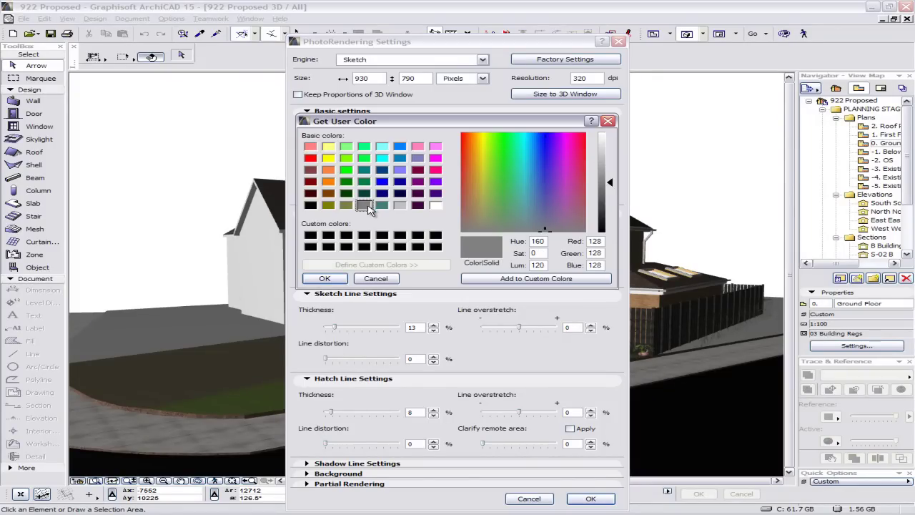
left_click(335, 281)
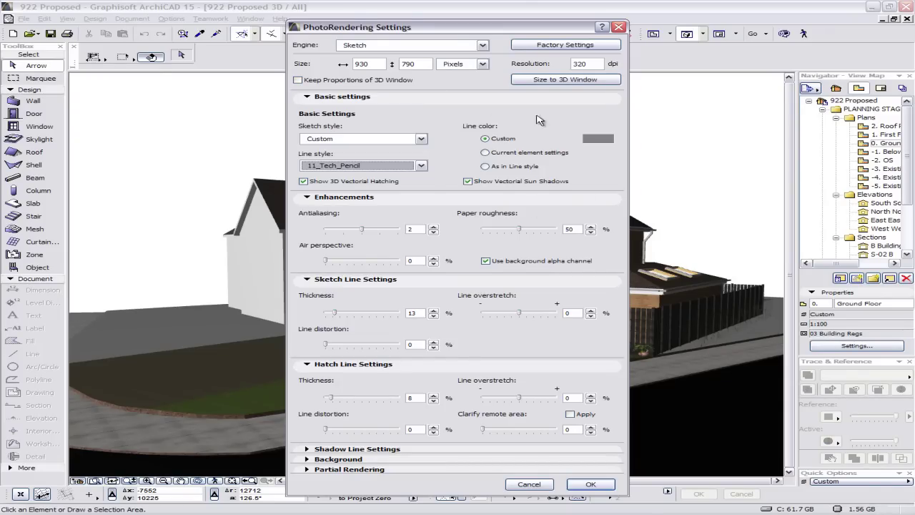
After a trial render, change the Background image from Picture to Colors.
left_click(495, 460)
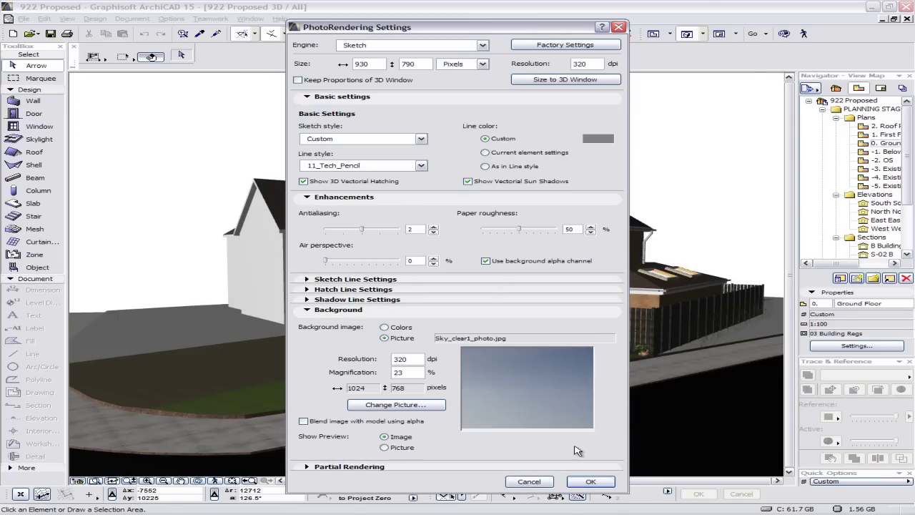
left_click(590, 481)
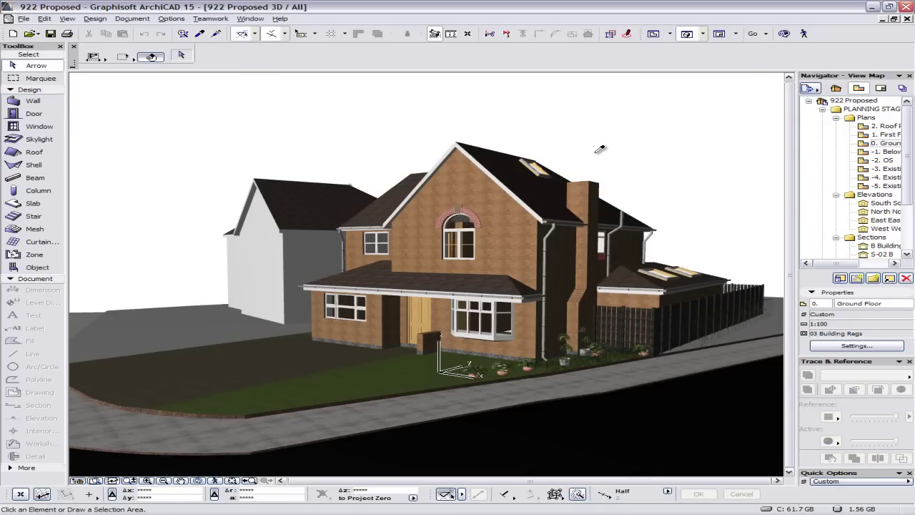
key("ctrl+alt+shift+r")
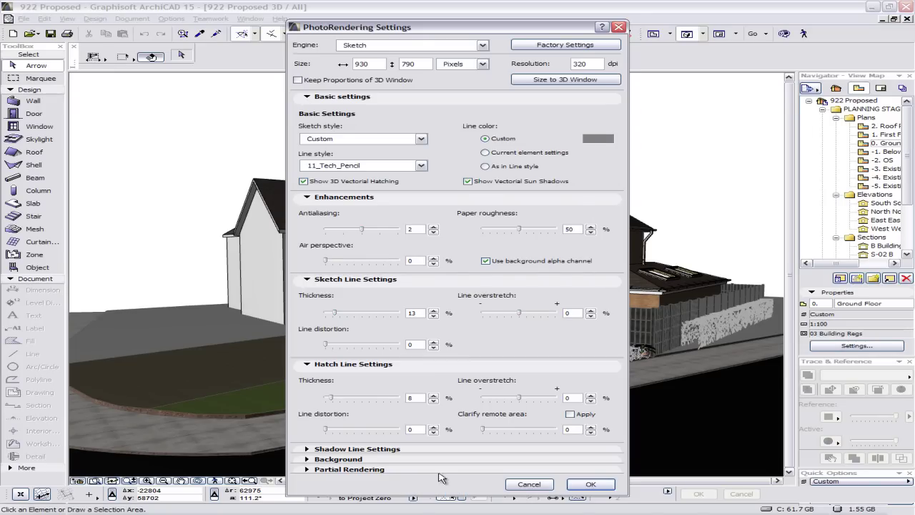
left_click(429, 459)
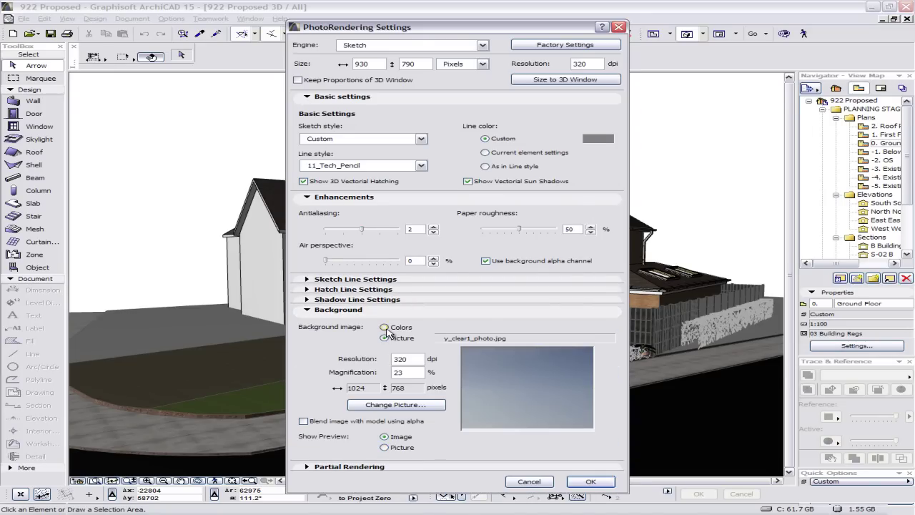
left_click(385, 327)
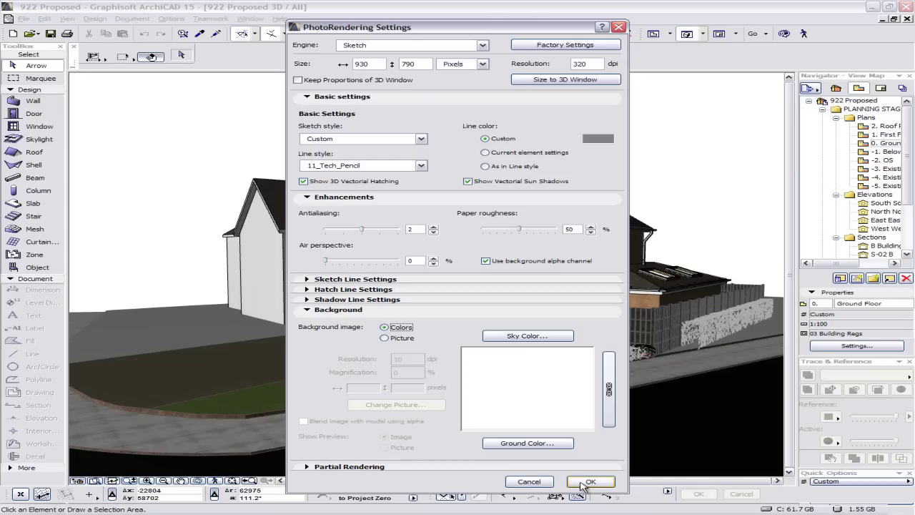
Render the house as pencil-sketch Picture #1, then close the picture window.
left_click(585, 481)
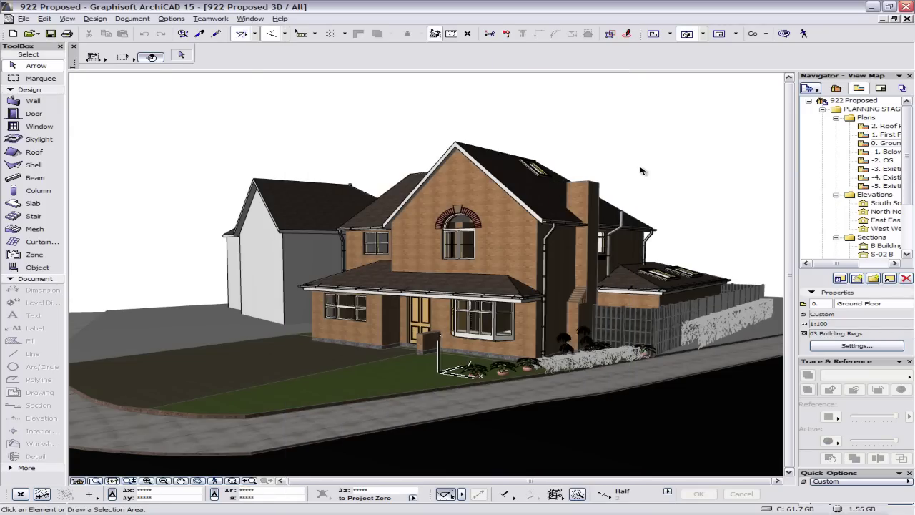
key("alt+shift+r")
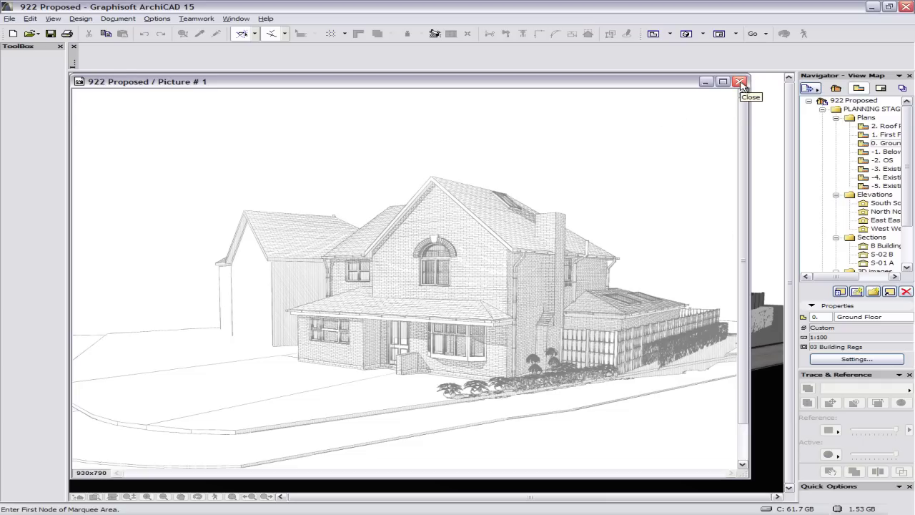
left_click(741, 82)
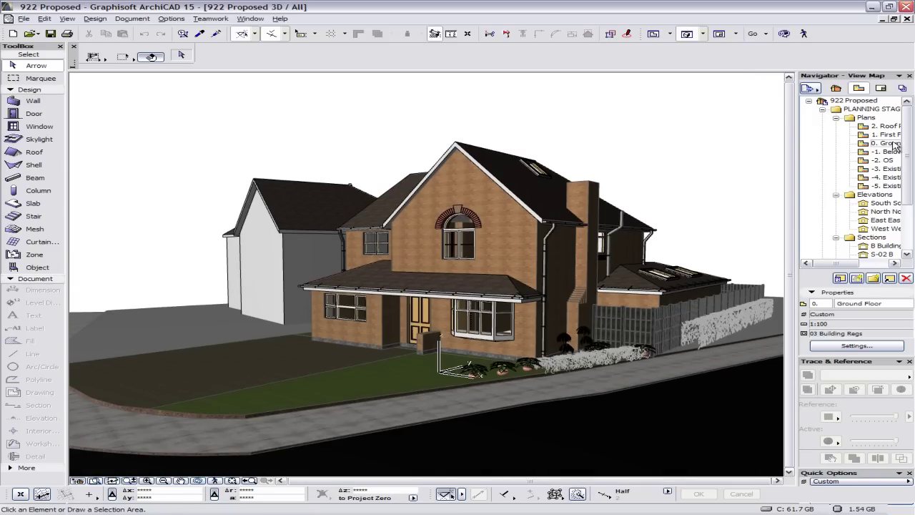
Open the 0. Ground Floor plan and set every layer in Layer Settings to Show.
double_click(885, 144)
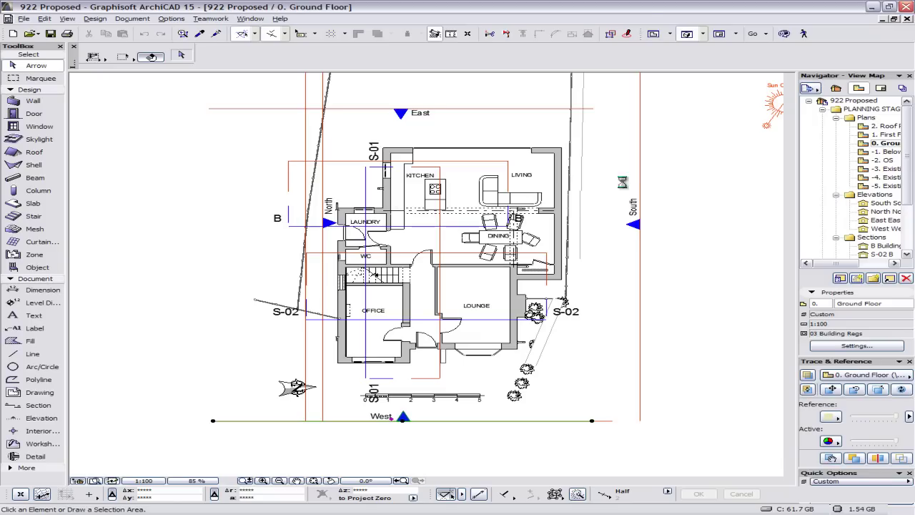
key("ctrl+l")
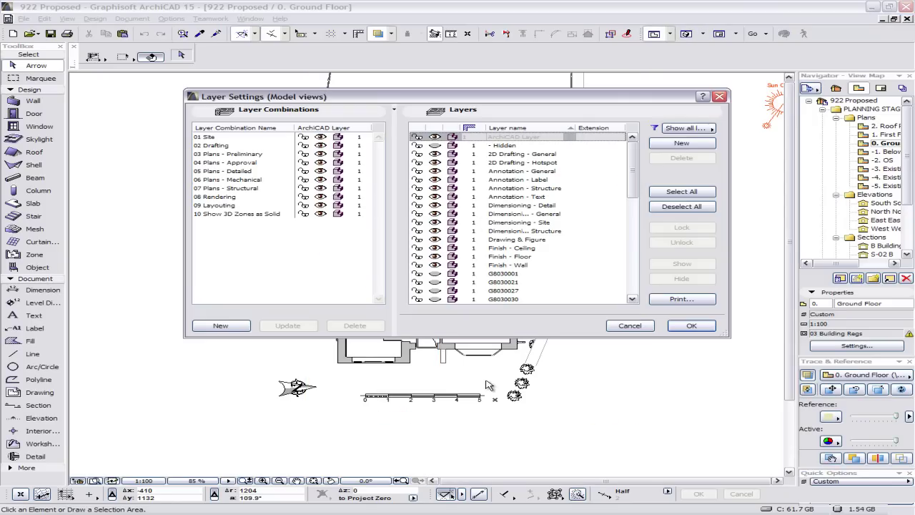
left_click(682, 191)
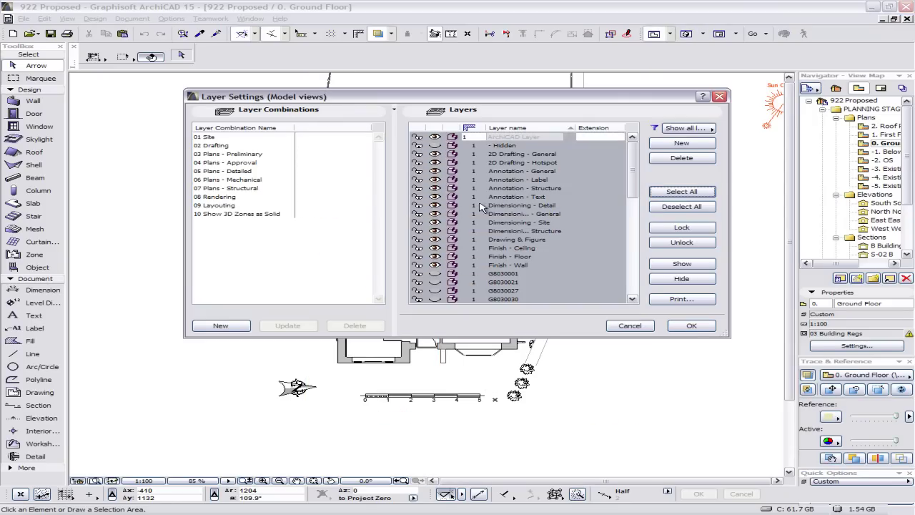
left_click(433, 256)
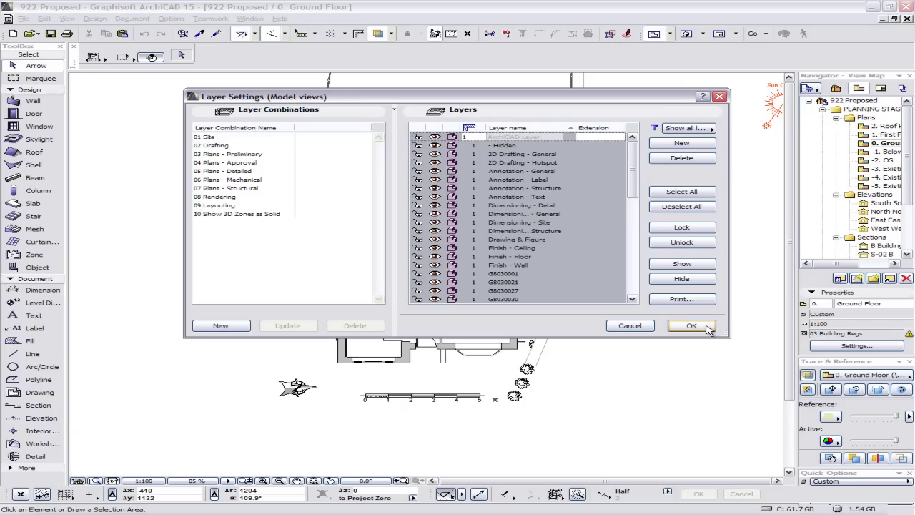
left_click(707, 328)
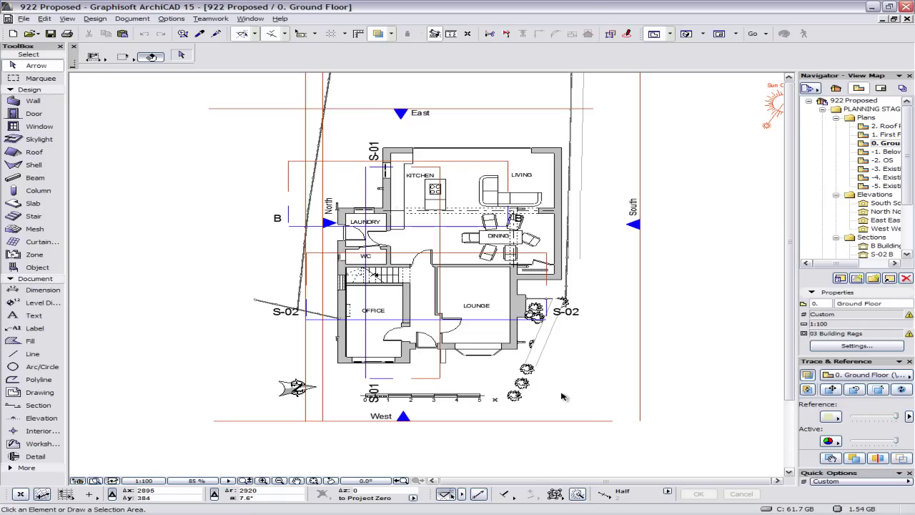
Set the West elevation to Own Material Colors fill with Transparency off, then open the West Elevation.
left_click(400, 421)
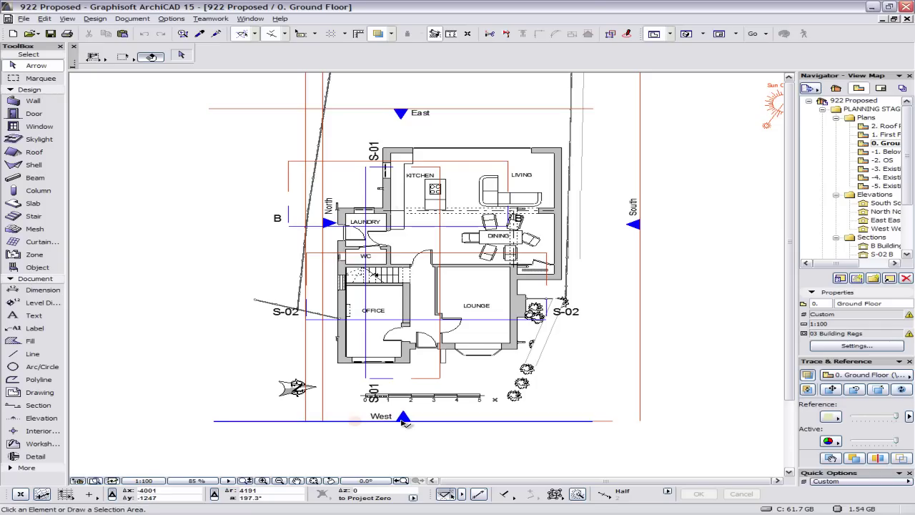
right_click(455, 440)
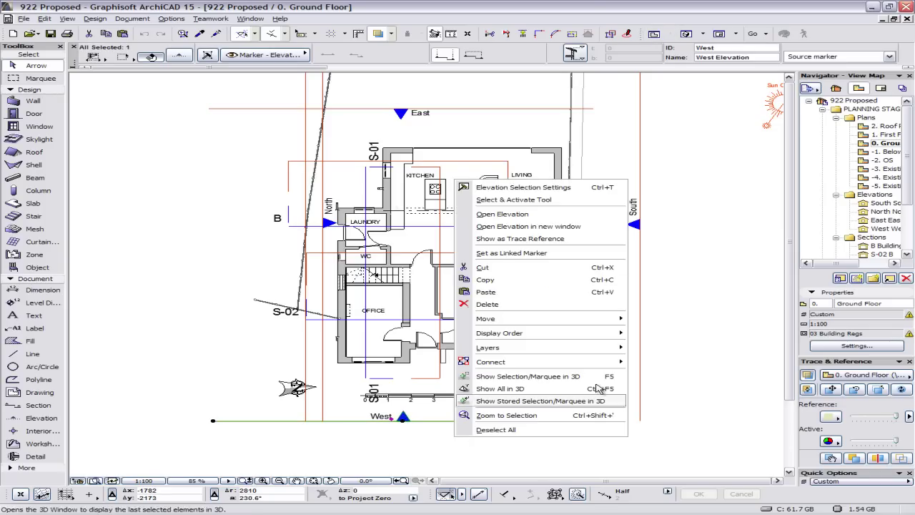
left_click(512, 187)
scroll(608, 325, "down", 2)
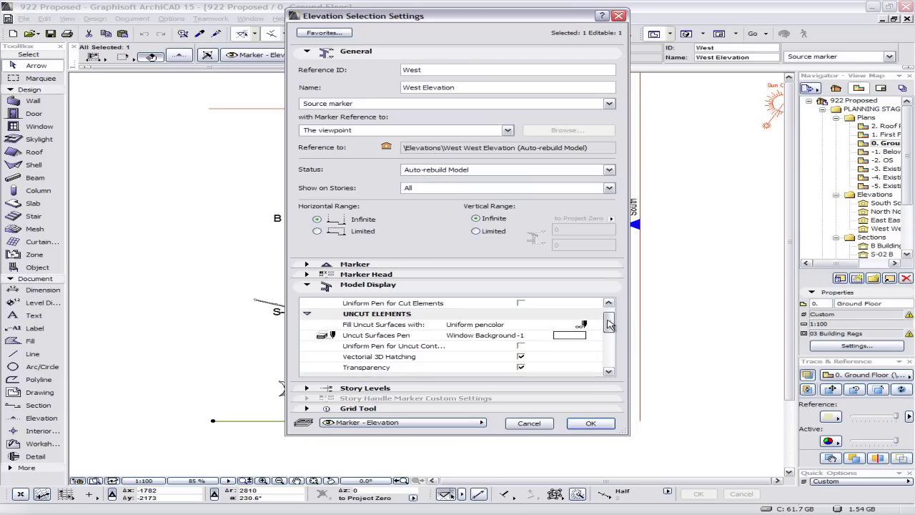
scroll(608, 324, "down", 1)
left_click(580, 315)
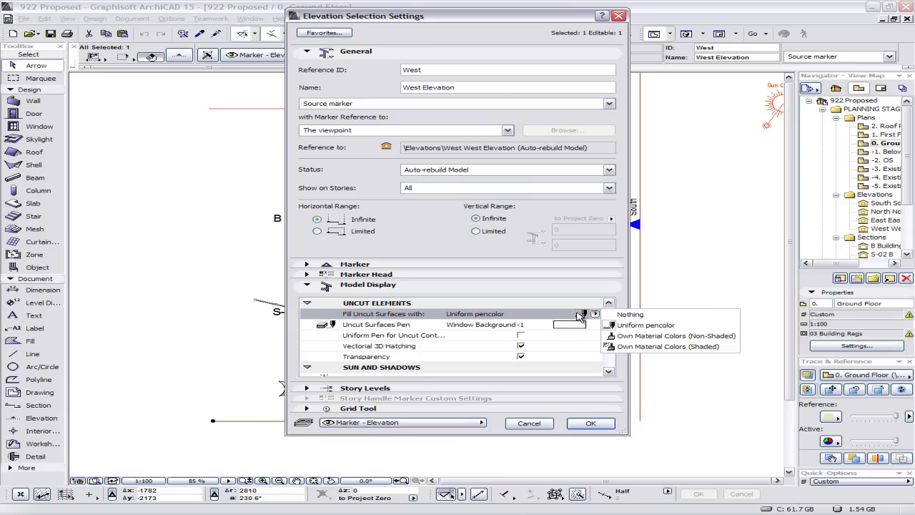
left_click(648, 341)
left_click(520, 346)
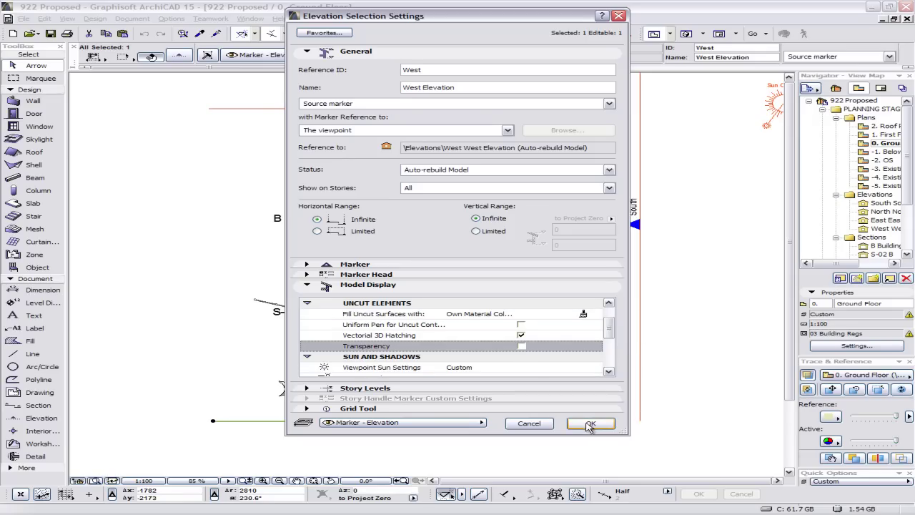
left_click(589, 424)
right_click(509, 437)
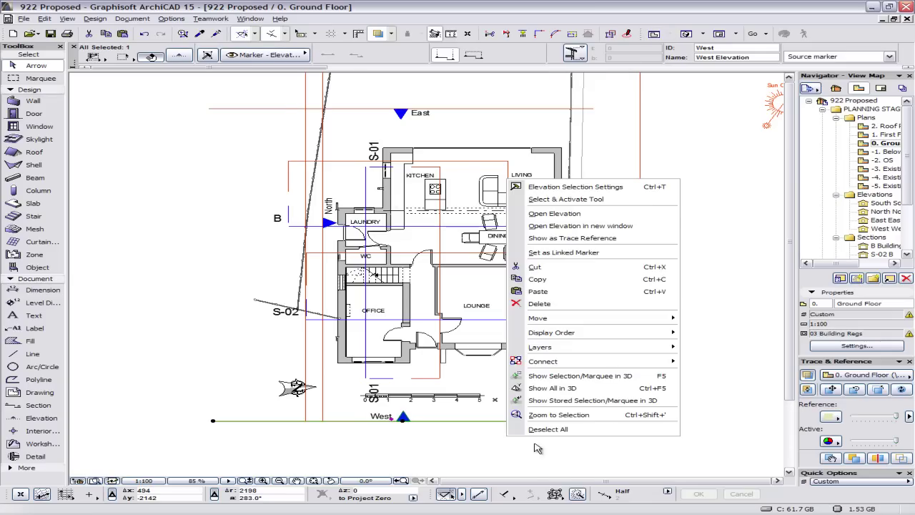
left_click(588, 214)
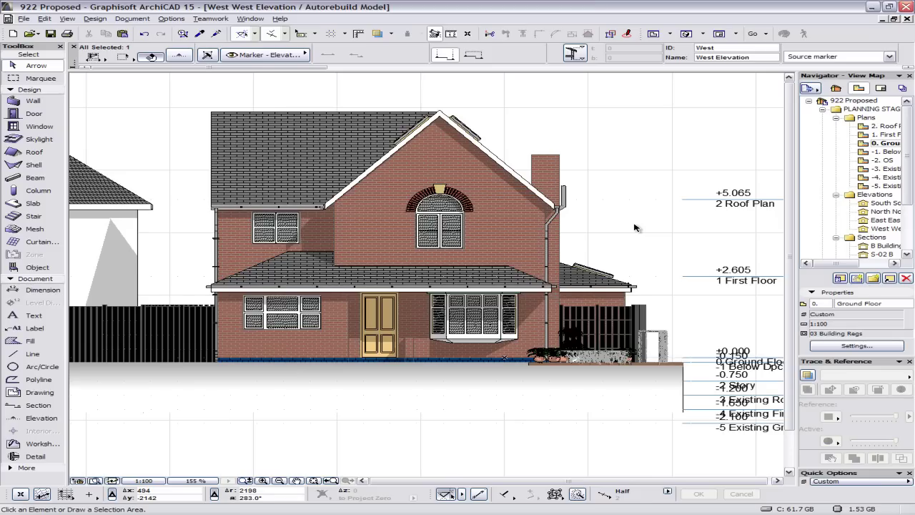
Give the Glass-Clear material a dark navy blue surface colour (lum 29).
left_click(634, 227)
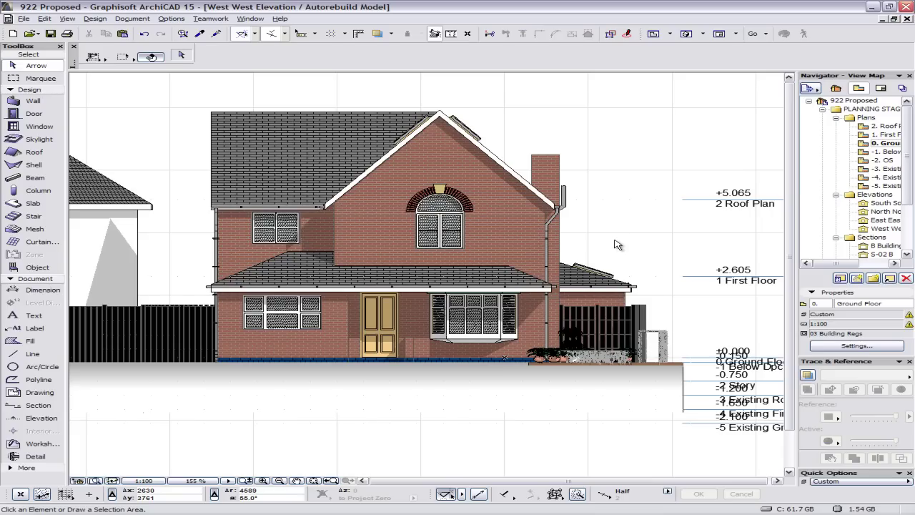
key("ctrl+alt+m")
left_click(355, 51)
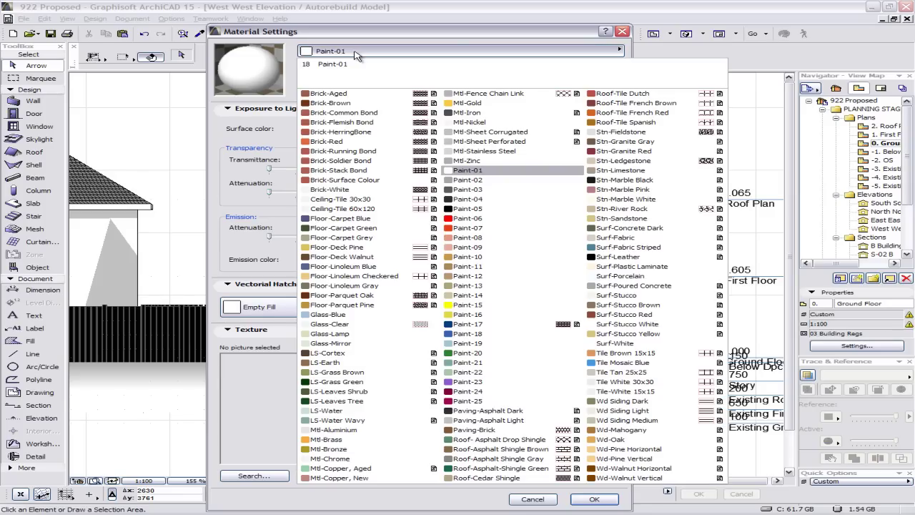
left_click(380, 324)
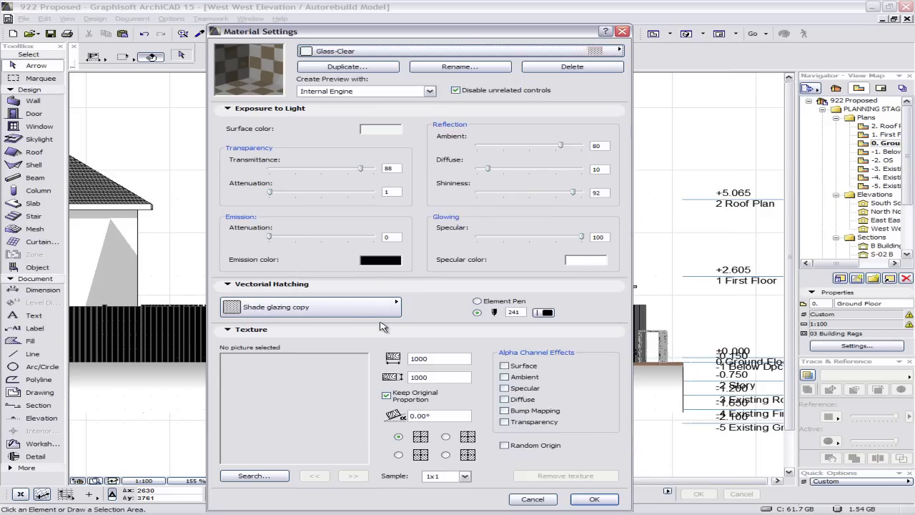
left_click(359, 314)
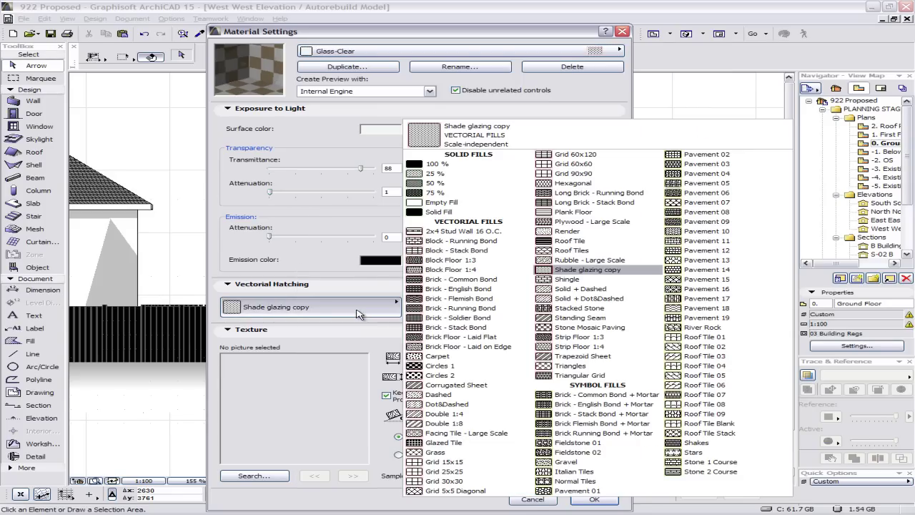
left_click(359, 313)
left_click(393, 132)
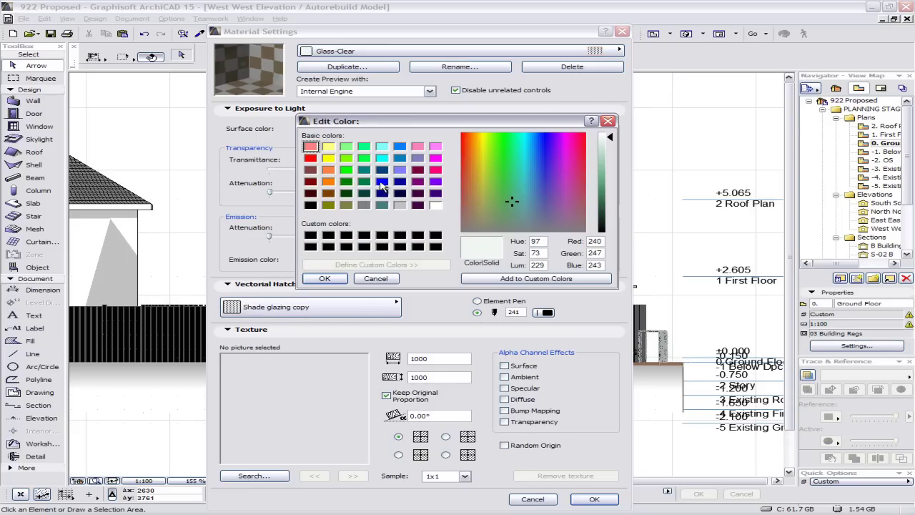
left_click(383, 170)
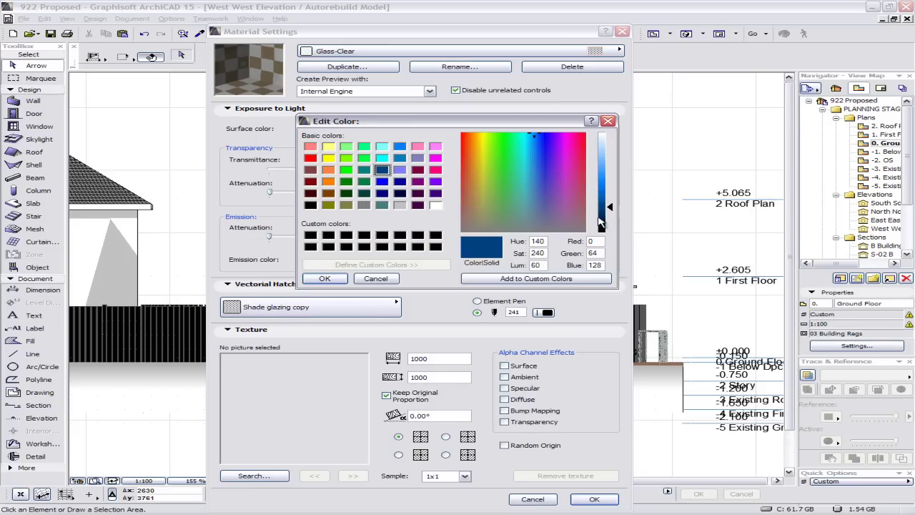
left_click_drag(599, 223, 609, 226)
left_click(345, 279)
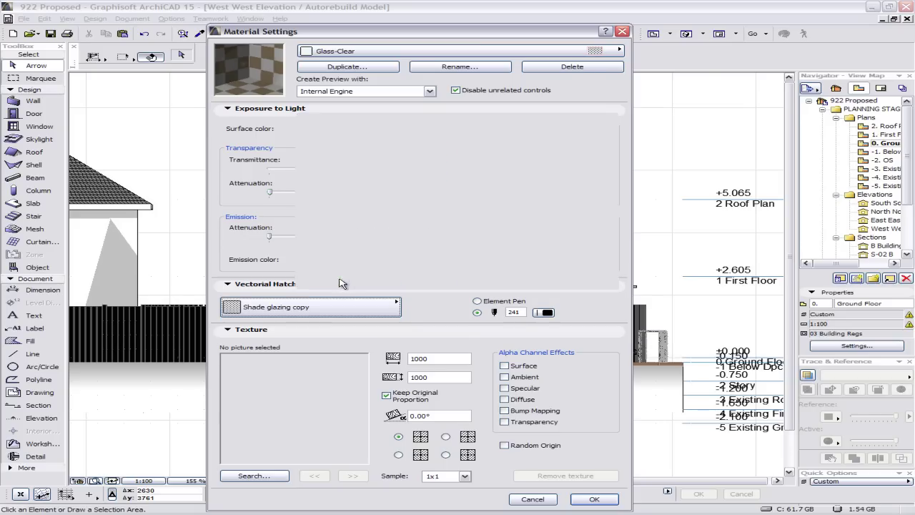
Set Glass-Clear's vectorial hatching to Empty Fill and apply the material changes.
left_click(328, 308)
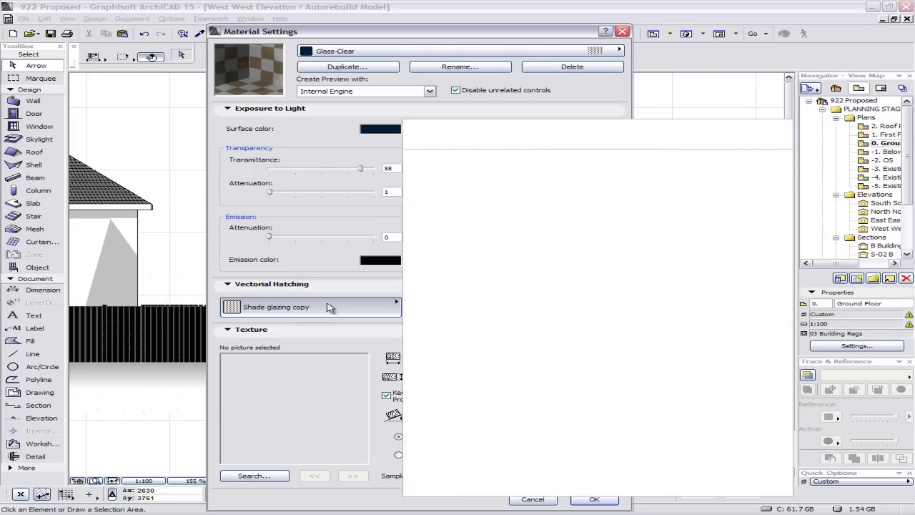
left_click(327, 308)
left_click(327, 307)
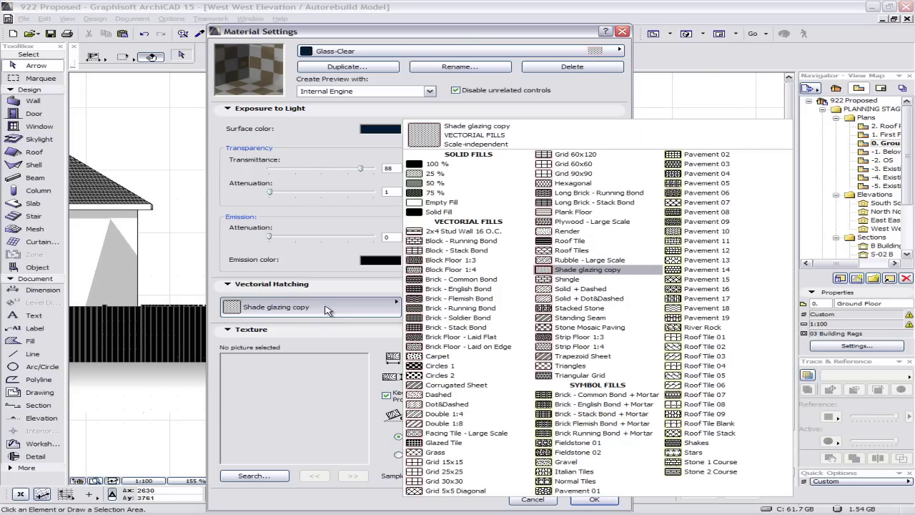
left_click(328, 308)
left_click(328, 308)
left_click(443, 203)
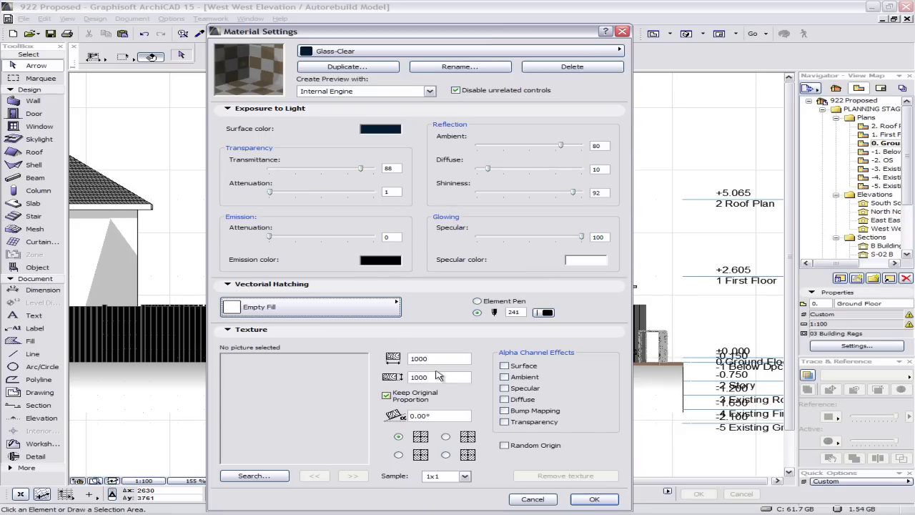
left_click(582, 499)
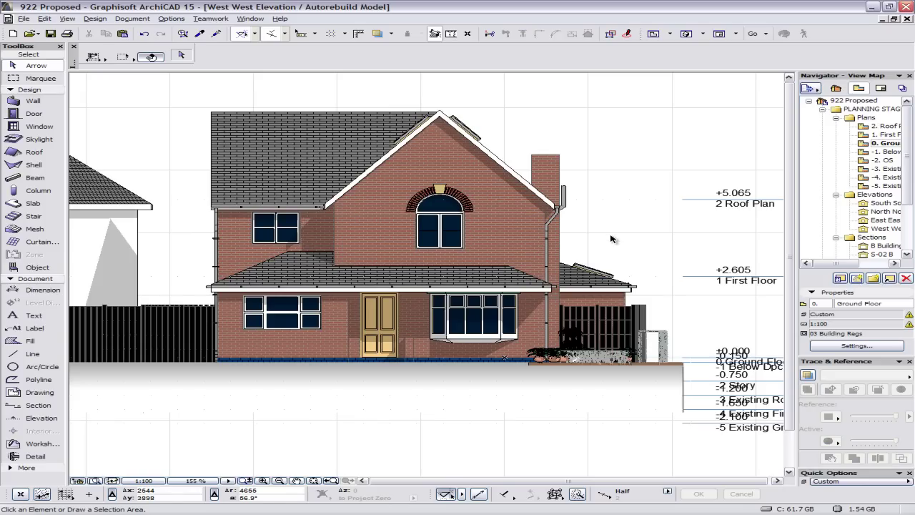
scroll(611, 239, "down", 1)
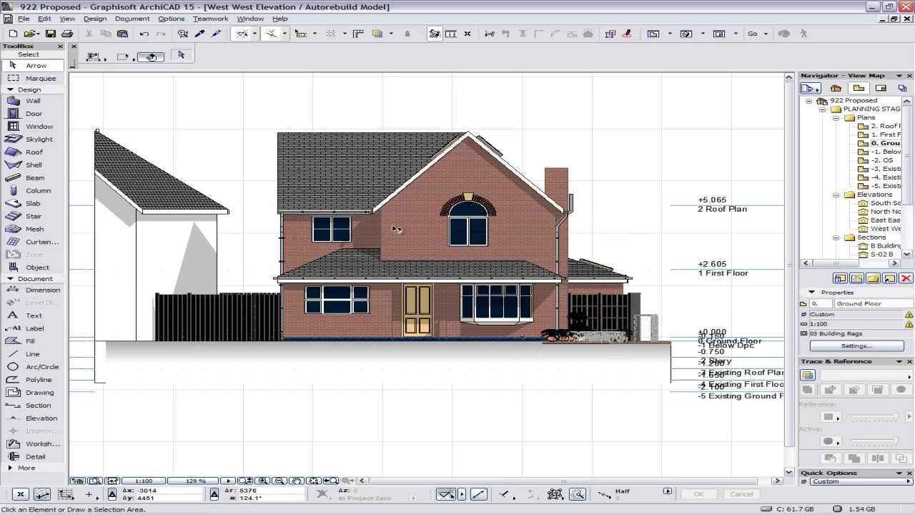
Set the default fill to a Linear Gradient Fill using pens 53 and 24.
left_click(30, 340)
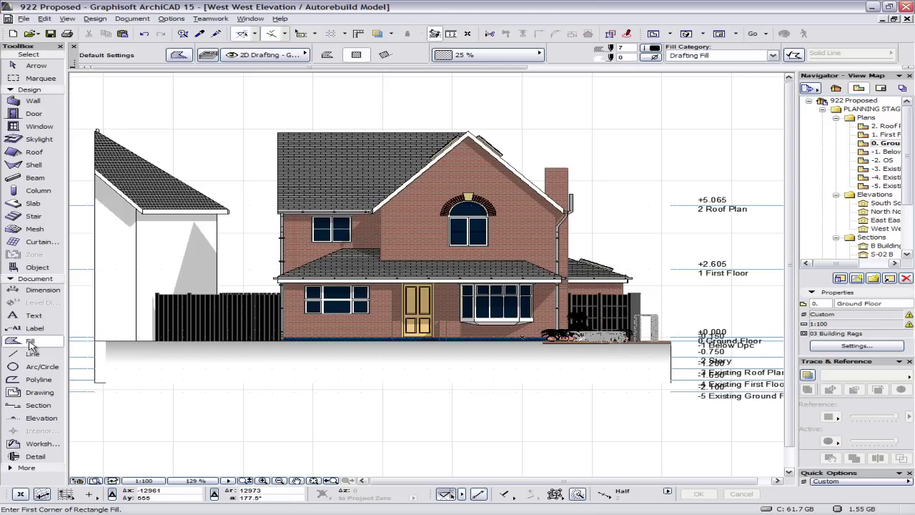
double_click(30, 346)
left_click(409, 135)
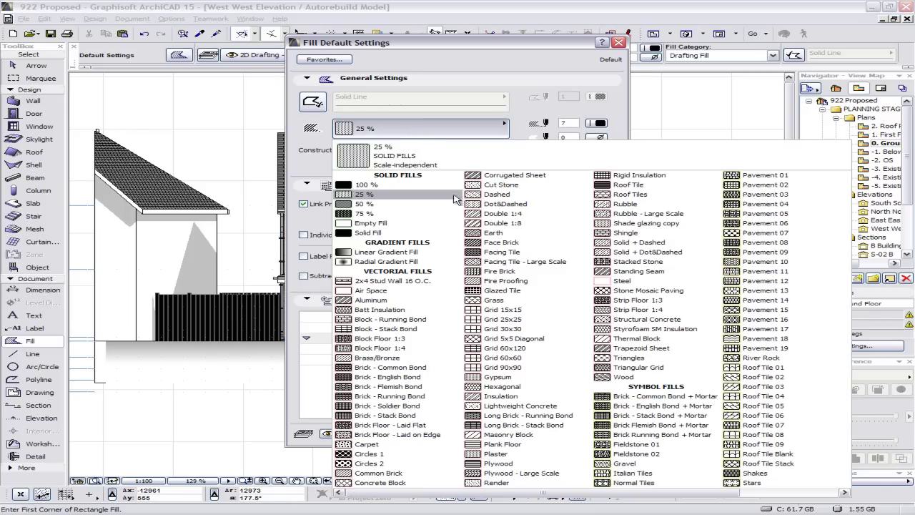
left_click(392, 255)
left_click(599, 124)
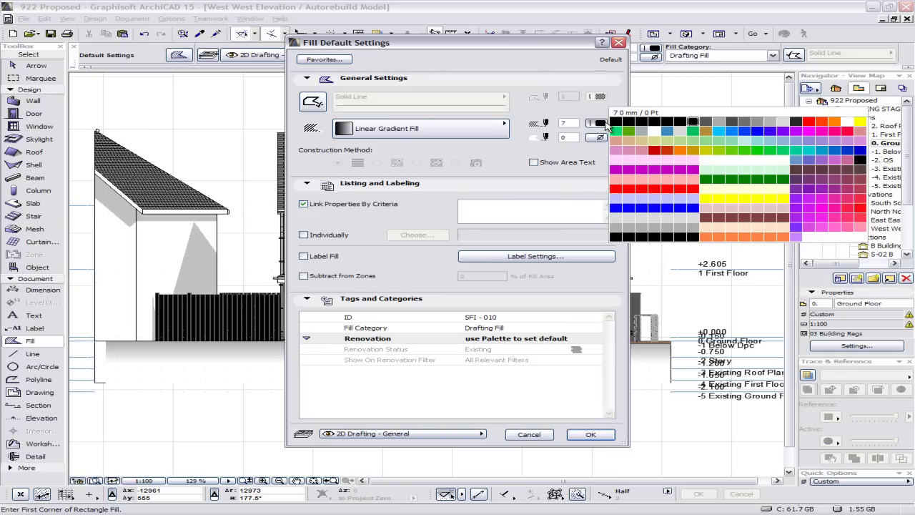
left_click(778, 147)
left_click(596, 137)
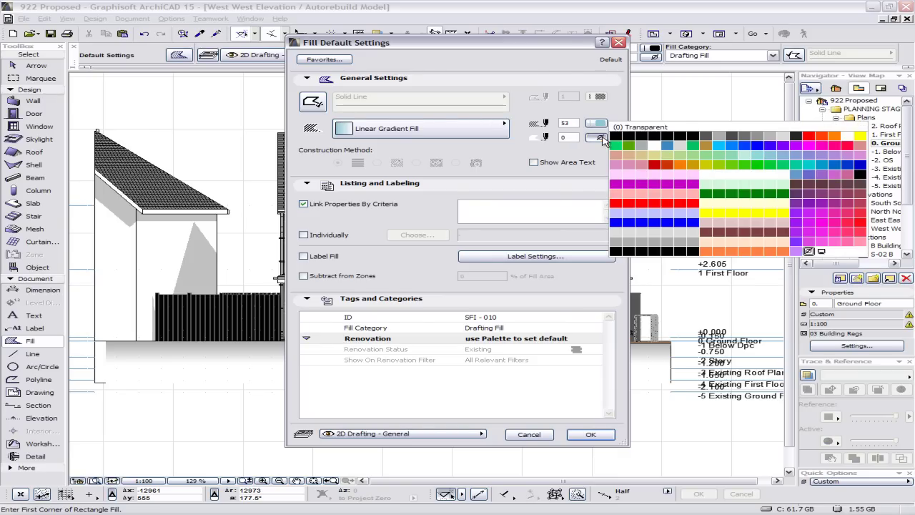
left_click(658, 147)
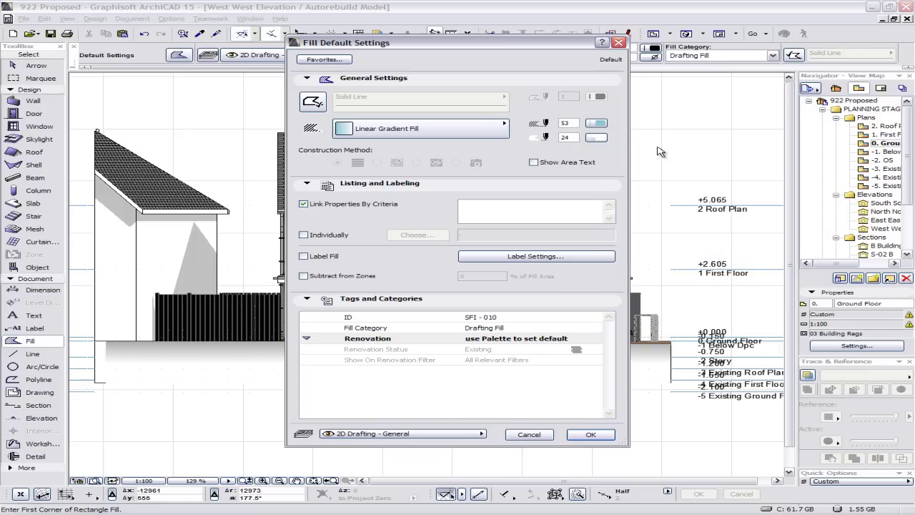
left_click(580, 435)
Draw the gradient rectangle behind the house and make its gradient run vertically.
left_click(671, 344)
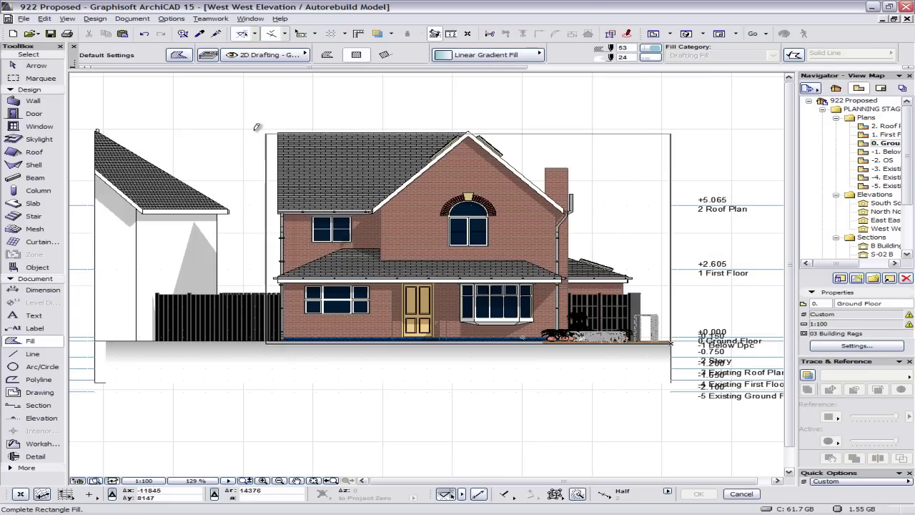
left_click(95, 95)
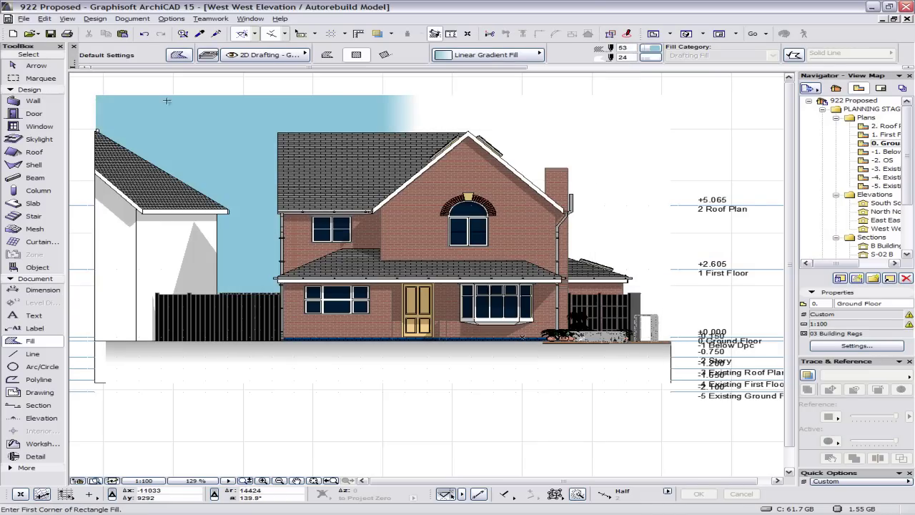
left_click(324, 103, "shift")
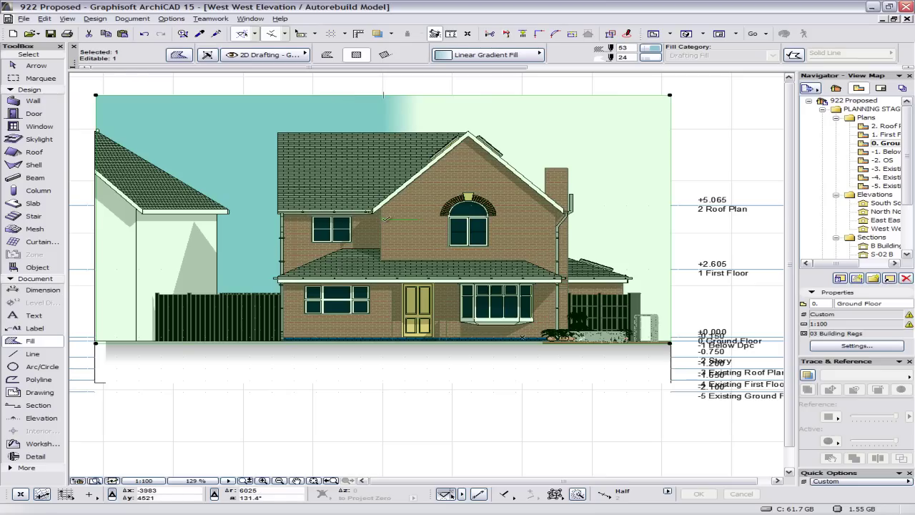
left_click(383, 219)
left_click(256, 120)
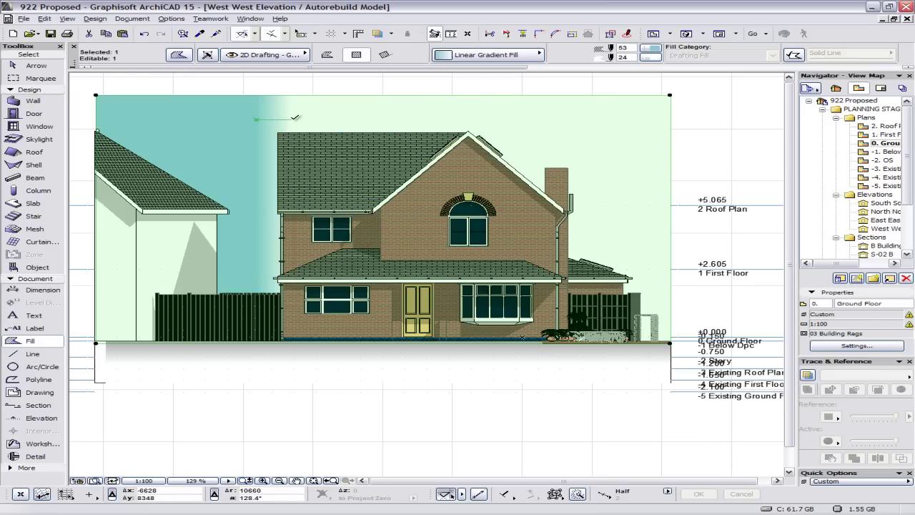
left_click(258, 266)
key("Escape")
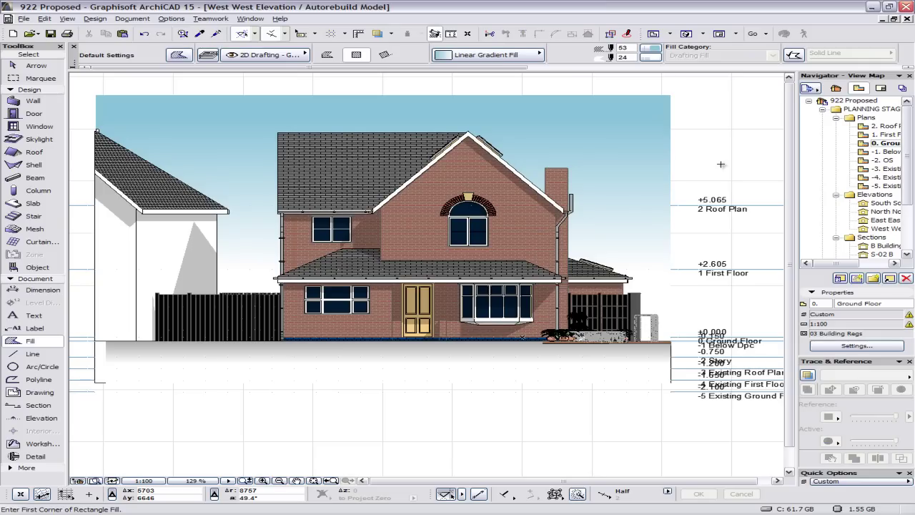
left_click(669, 162, "shift")
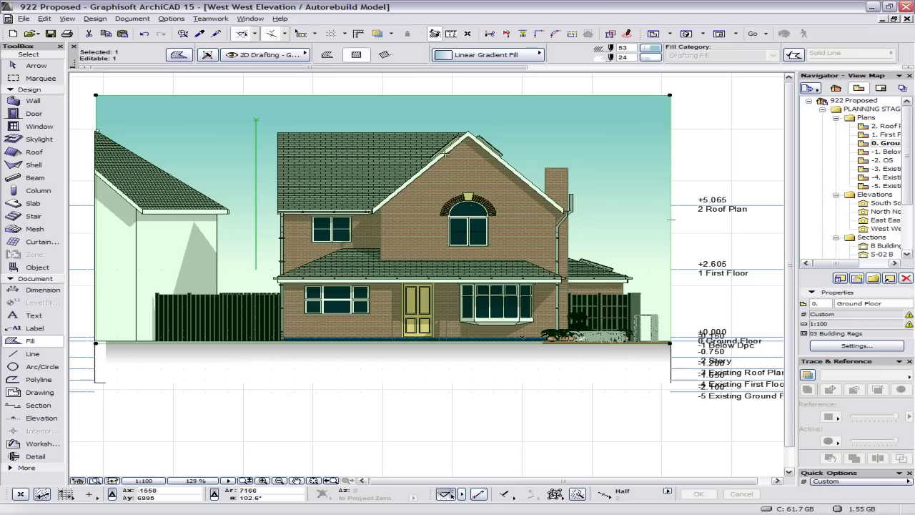
left_click(257, 274)
left_click(256, 289)
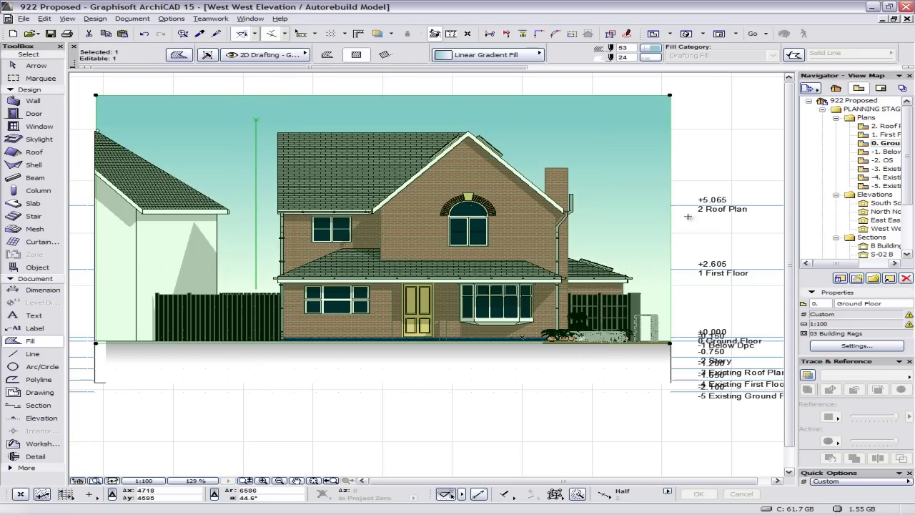
key("Escape")
scroll(498, 291, "up", 1)
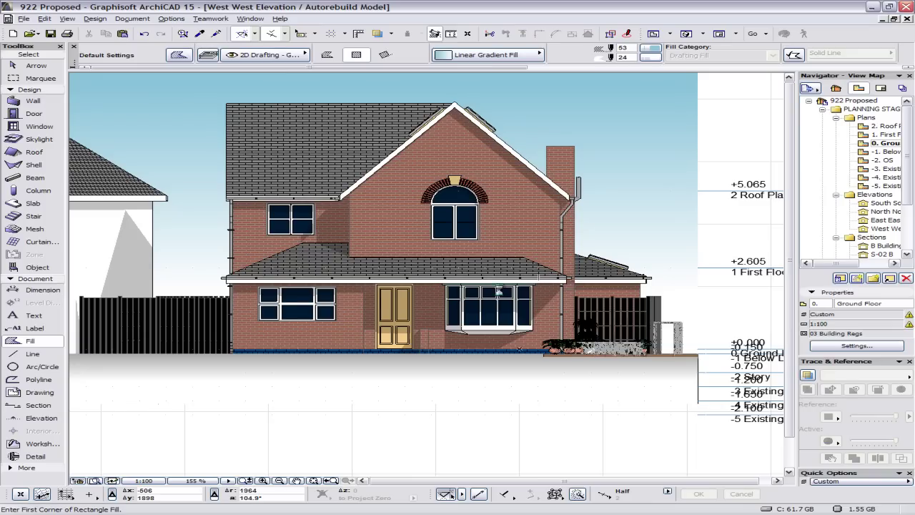
middle_click_drag(459, 239, 496, 283)
scroll(476, 311, "up", 1)
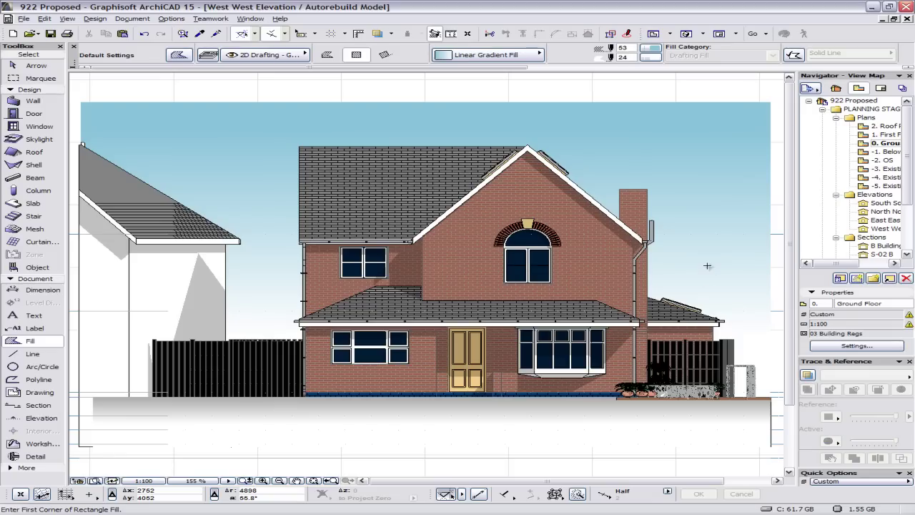
scroll(709, 285, "down", 1)
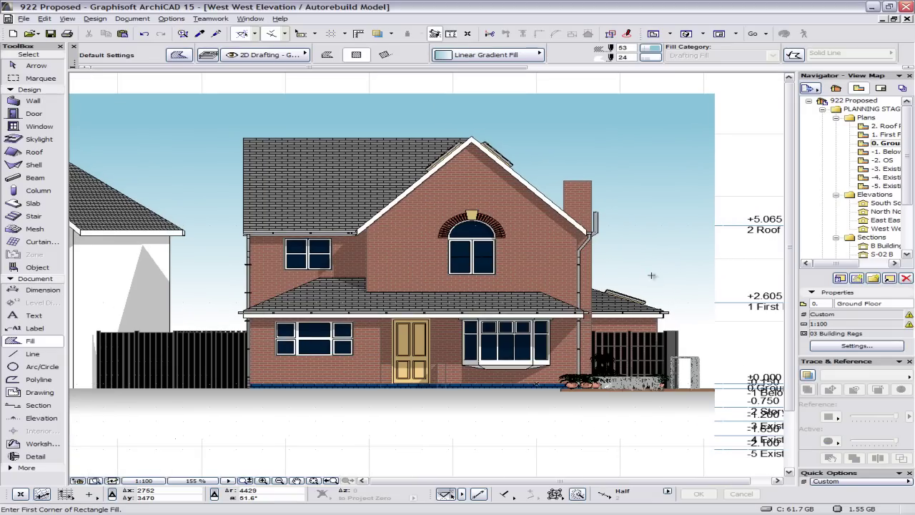